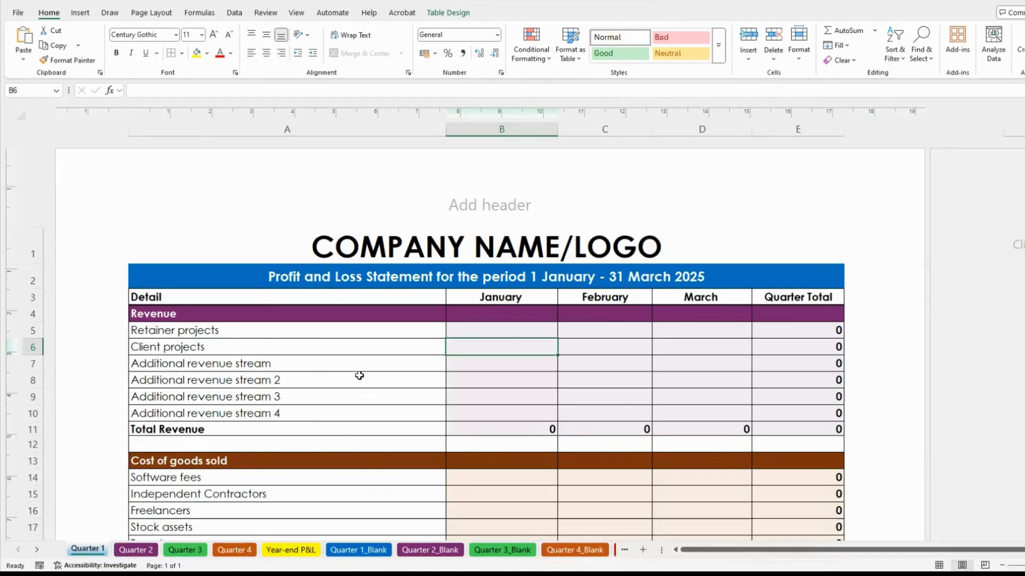
Look over January's revenue cells and the sheet's company name title and period subtitle
click(500, 366)
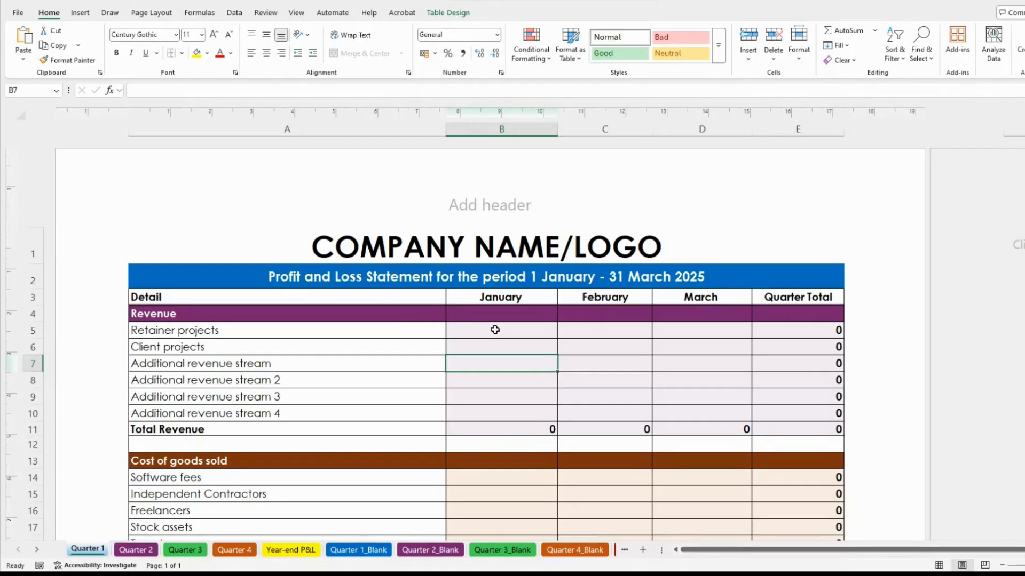
click(495, 329)
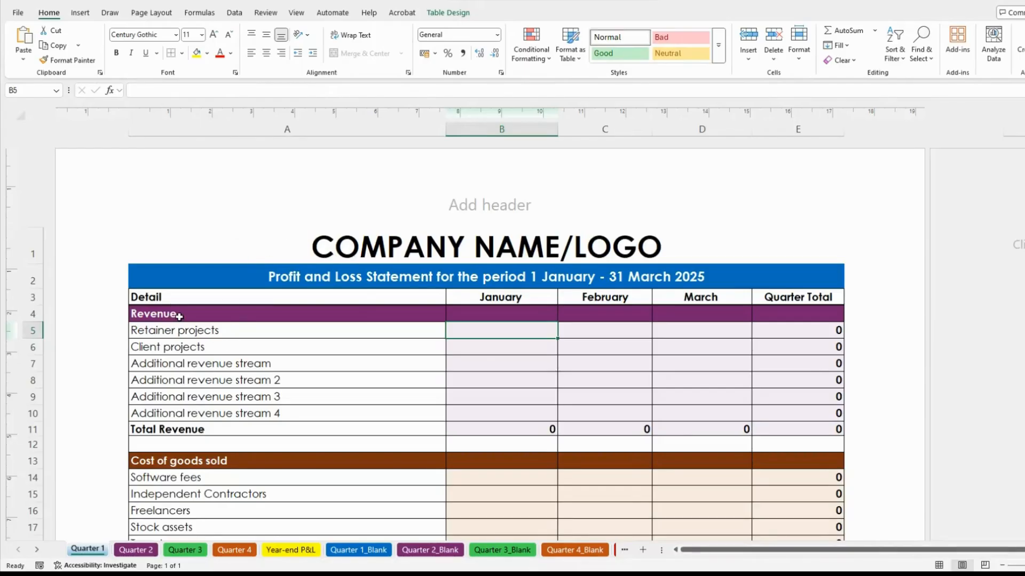
scroll(214, 315, down, 15)
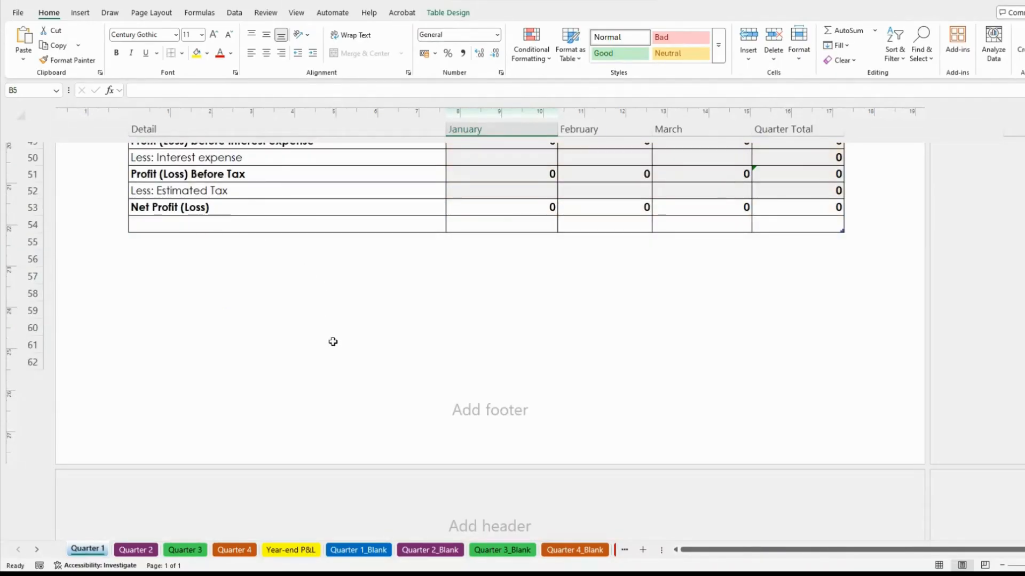
scroll(333, 341, up, 15)
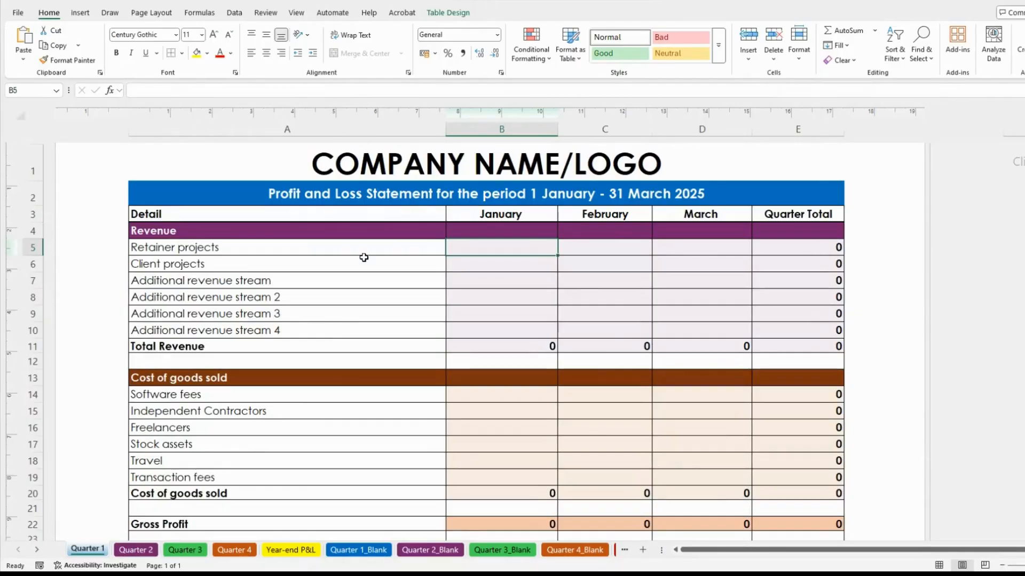
scroll(364, 257, up, 2)
click(399, 243)
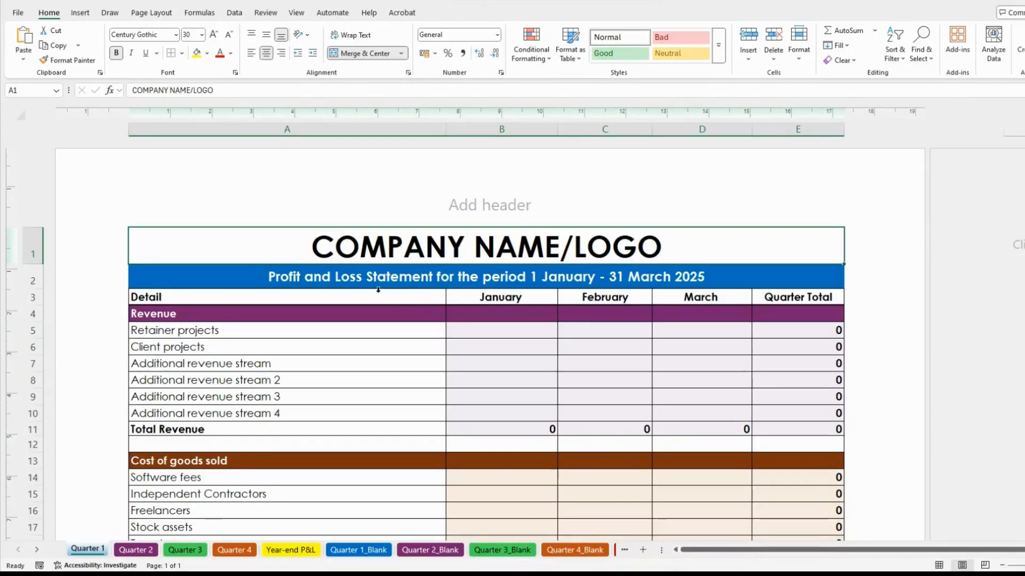
click(209, 279)
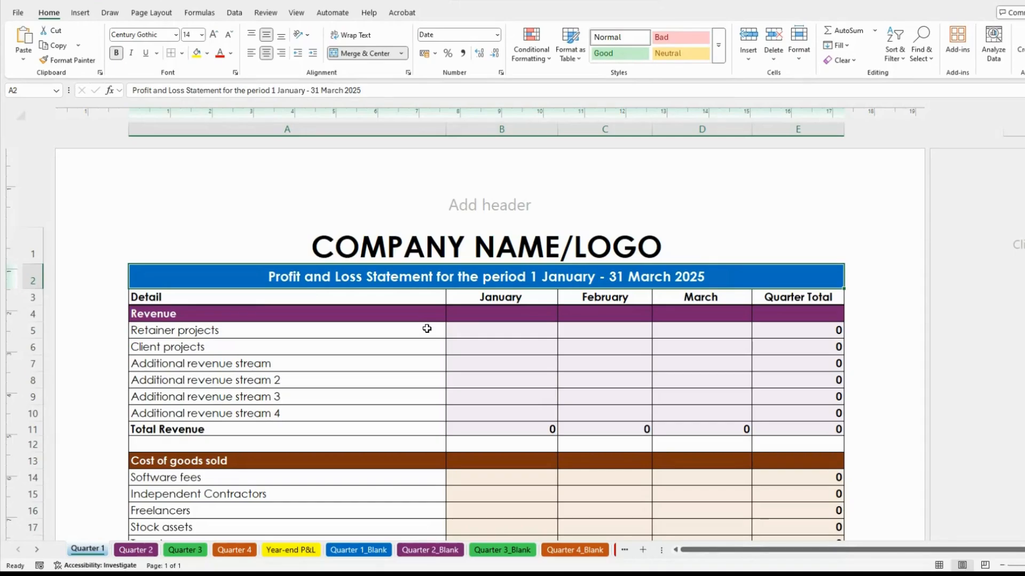
Review the Revenue heading and its Retainer, Client and Additional revenue stream labels
scroll(426, 327, down, 3)
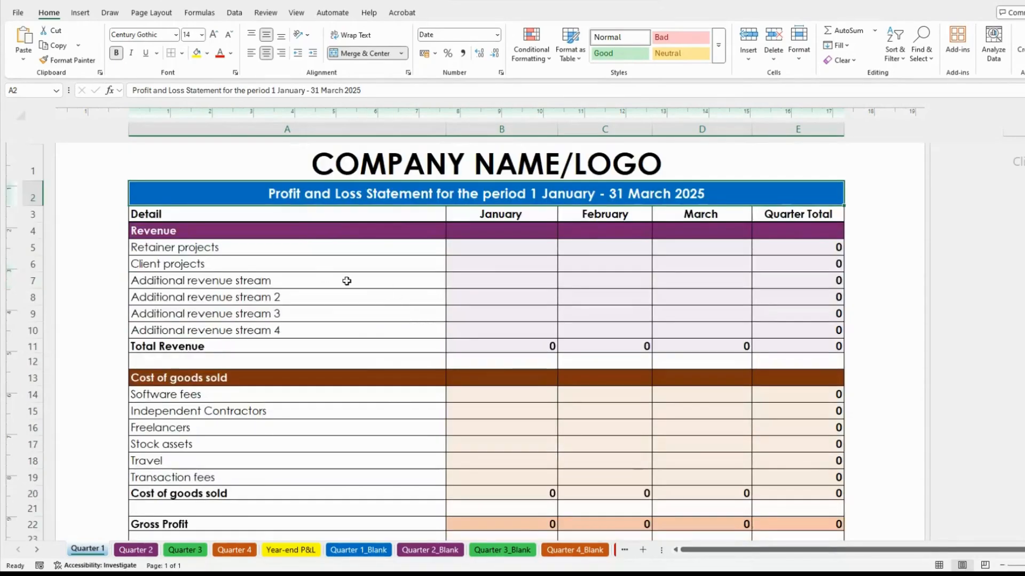
click(204, 225)
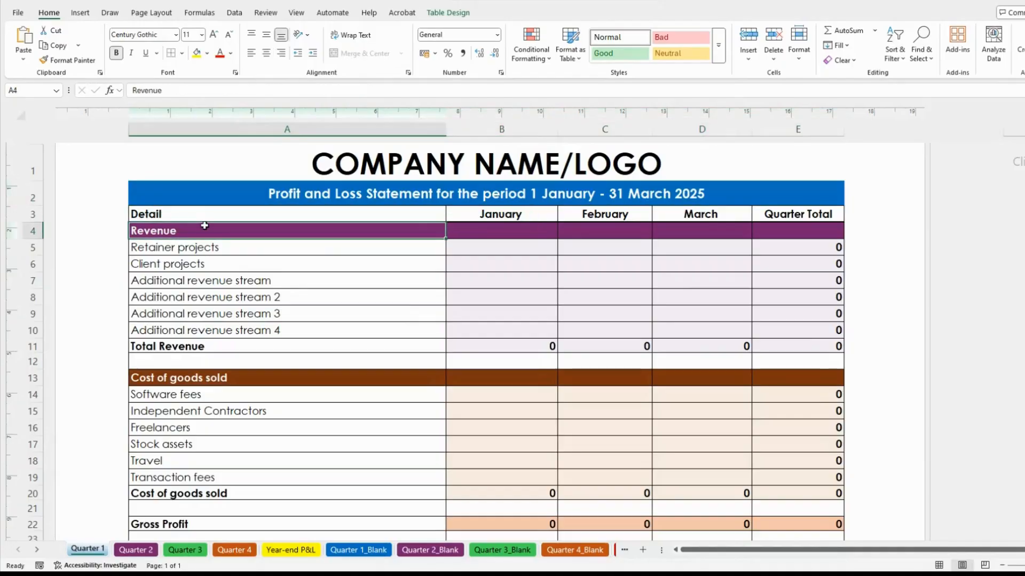
click(251, 251)
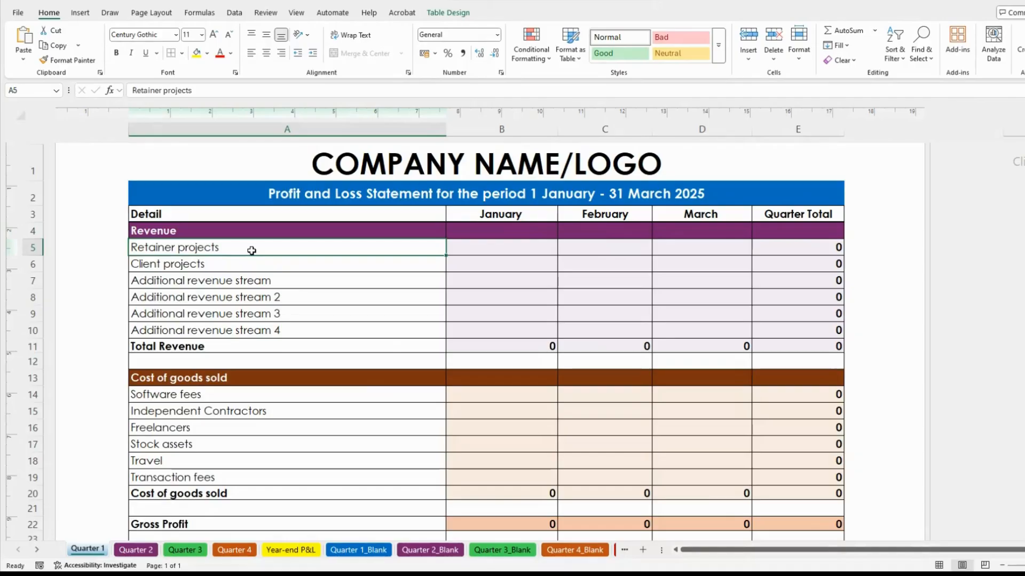
click(275, 268)
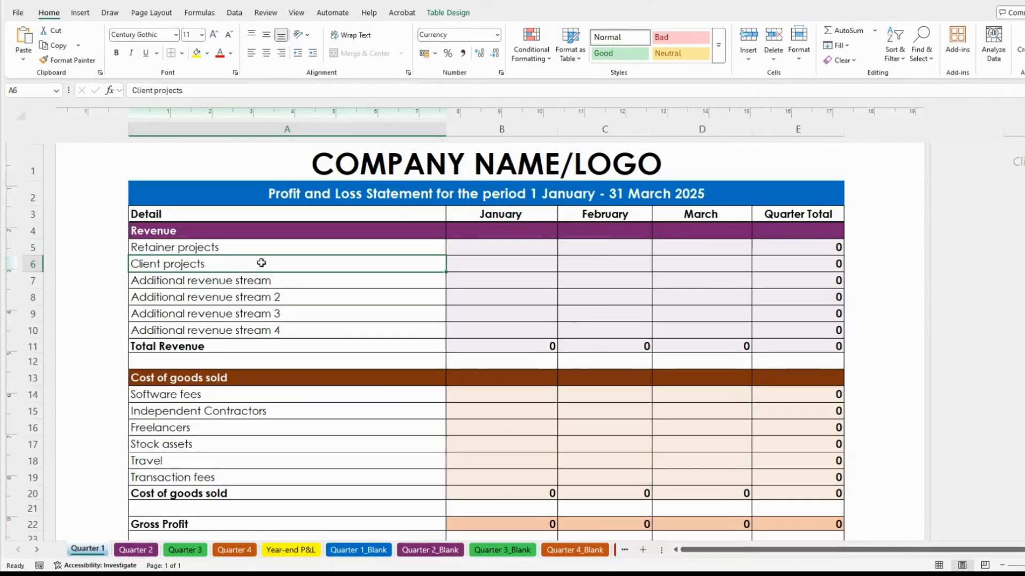
click(225, 247)
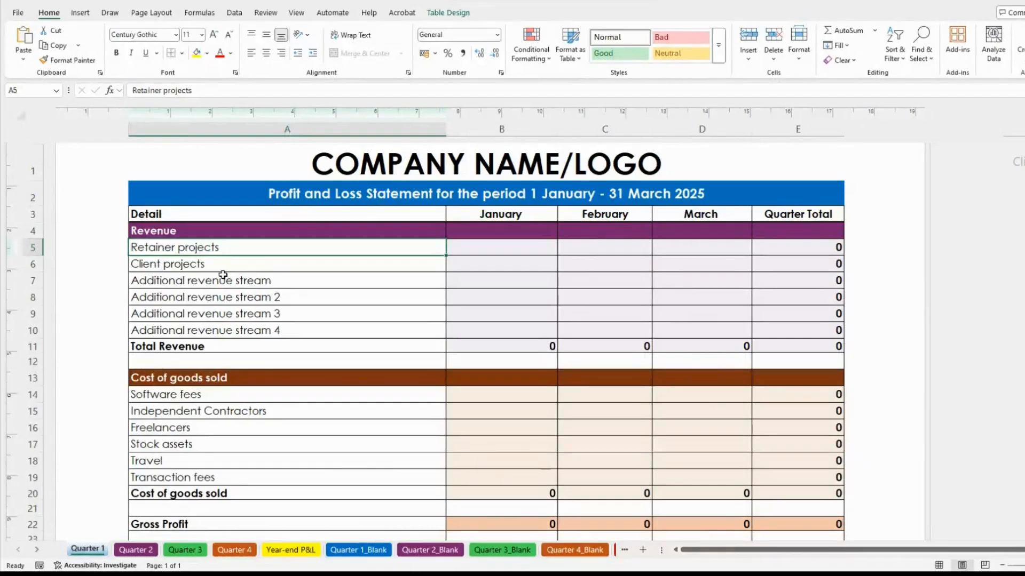
click(252, 297)
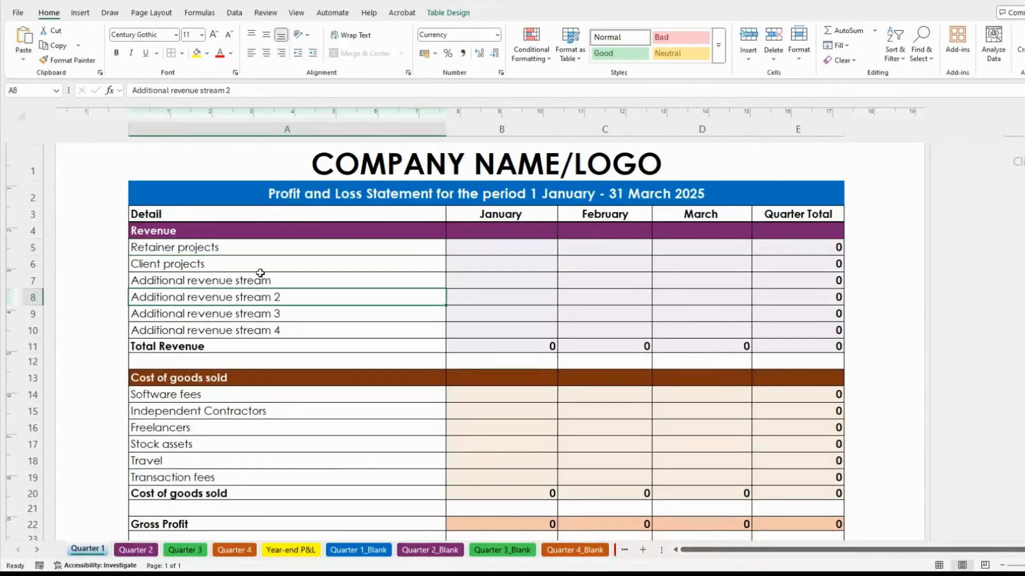
click(228, 248)
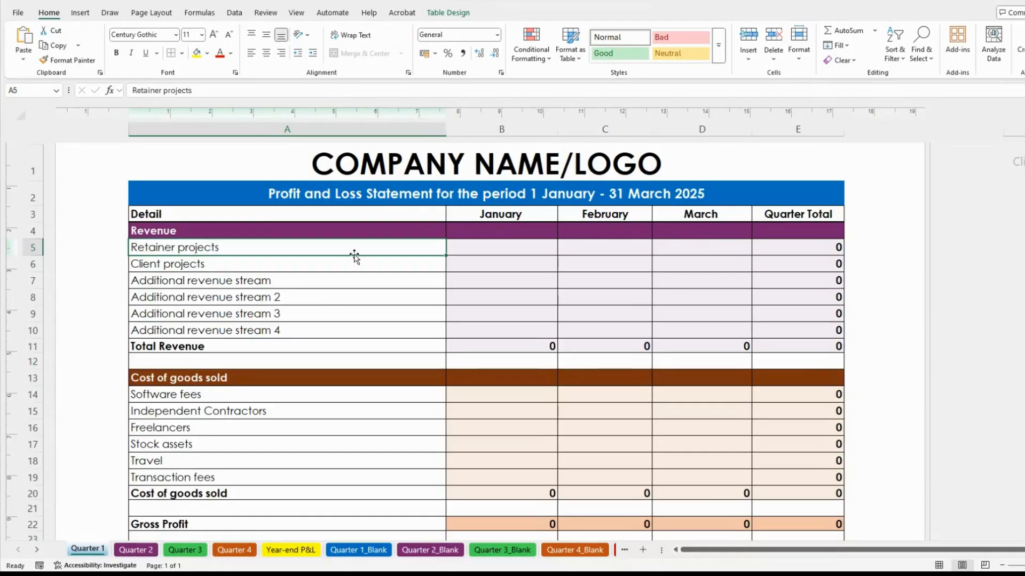
click(296, 279)
click(213, 246)
click(478, 250)
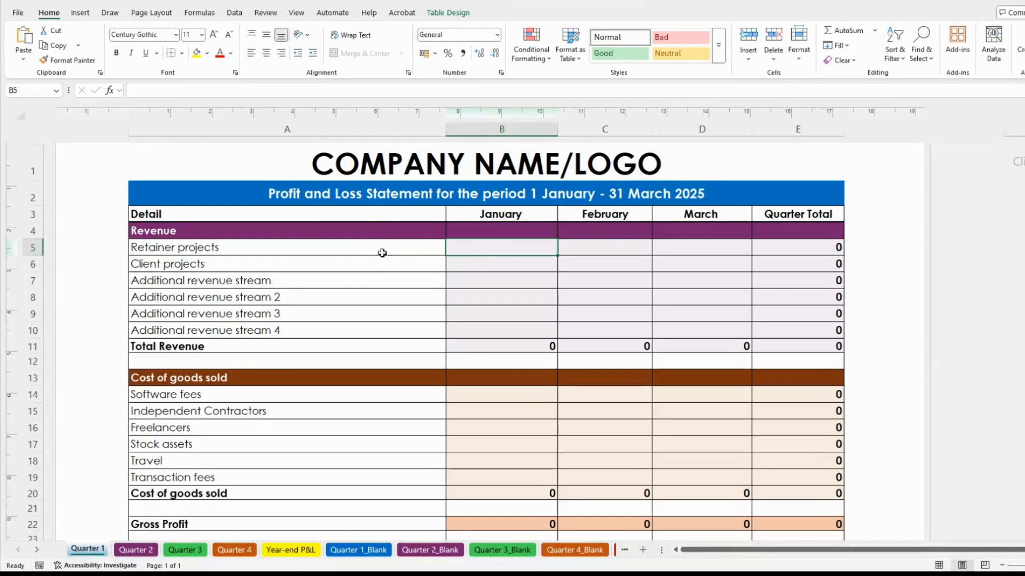
click(242, 247)
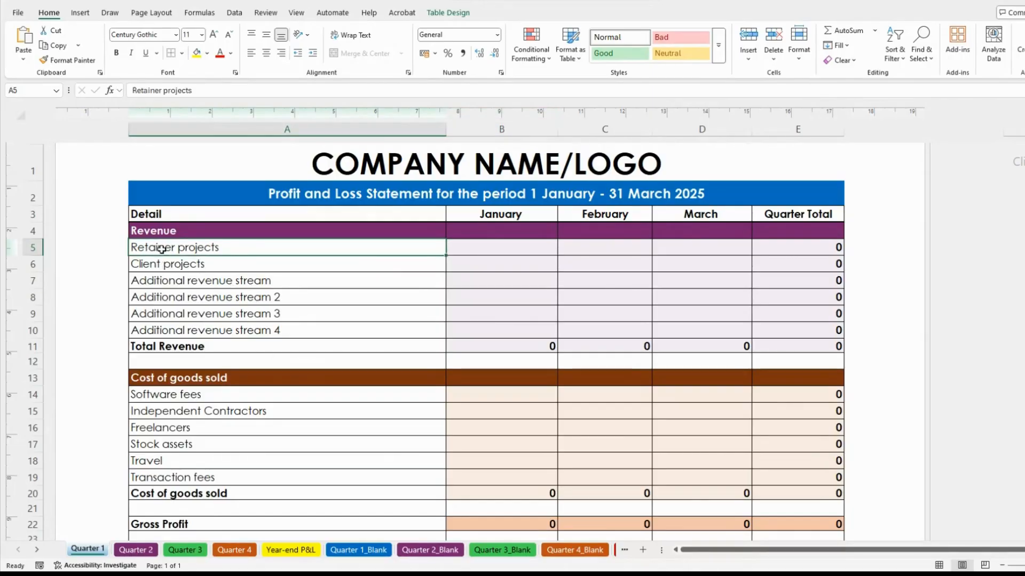
click(257, 283)
Clear the six revenue row labels, then undo the stray entry and restore them
drag(251, 248, 243, 329)
key(ctrl+c)
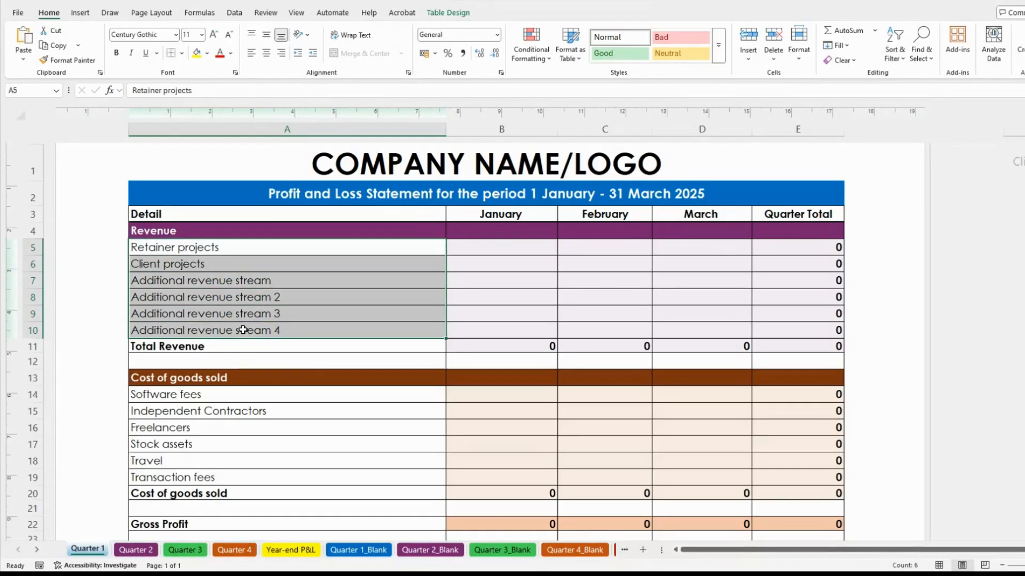
key(Delete)
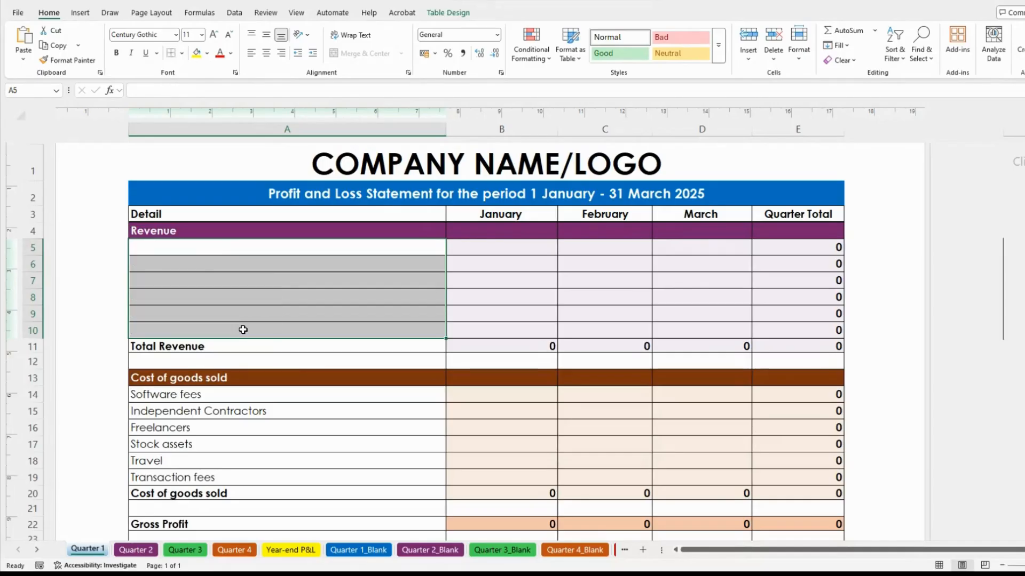
click(289, 279)
click(203, 244)
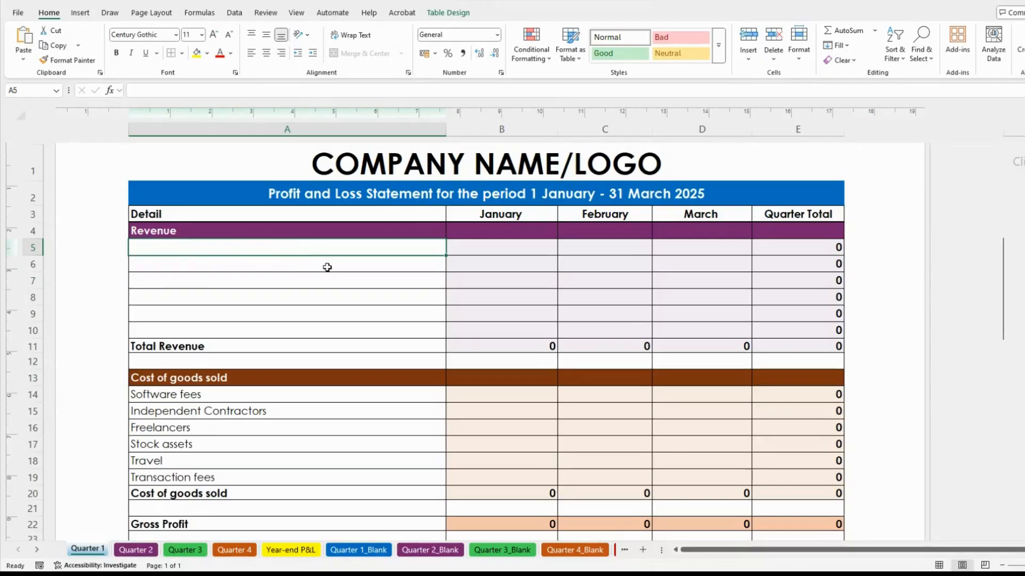
text(z)
click(210, 298)
key(ctrl+z)
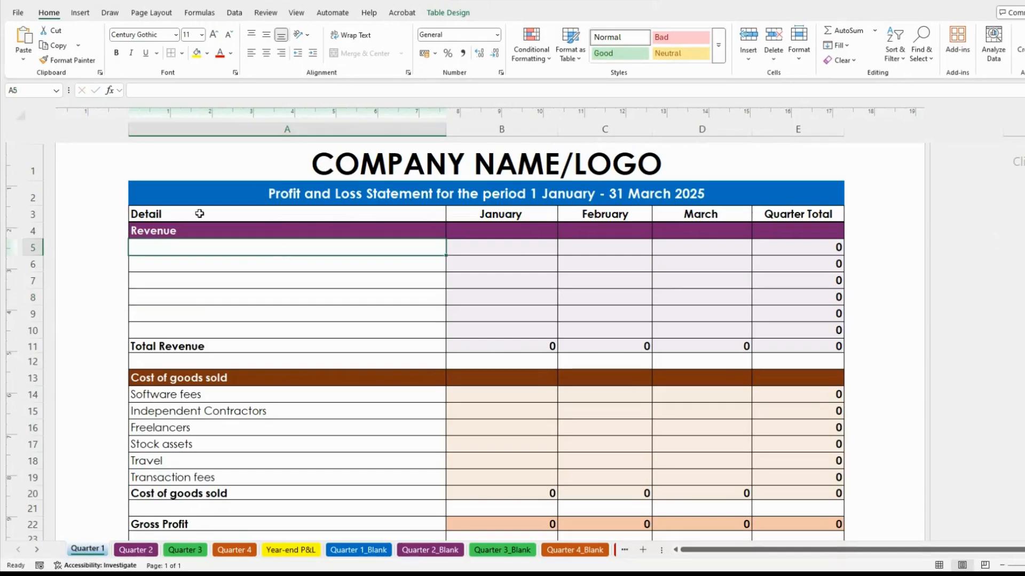
key(ctrl+v)
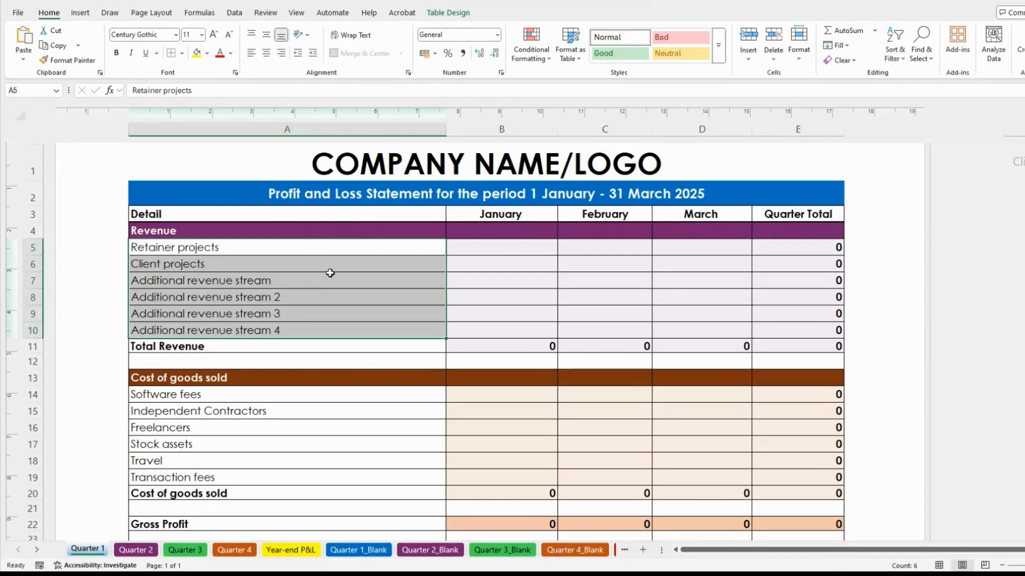
click(317, 285)
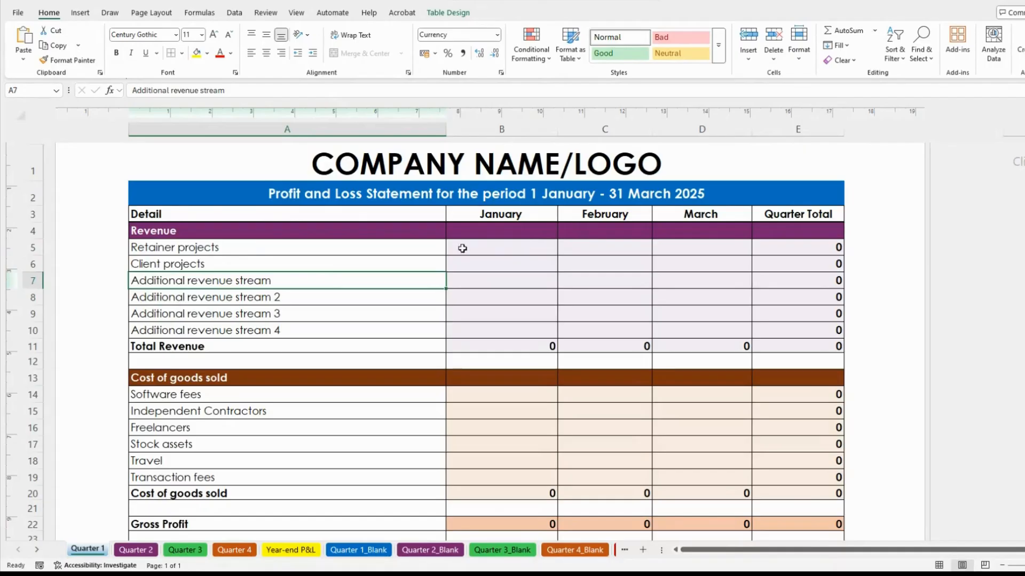
Recheck the revenue labels from Retainer projects down to Additional revenue stream 3
click(499, 249)
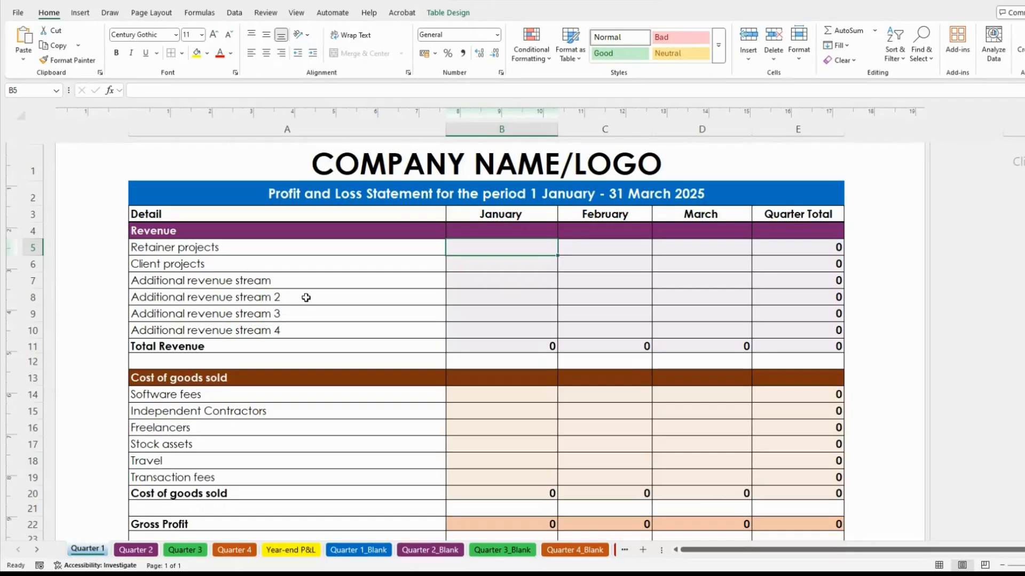
click(215, 248)
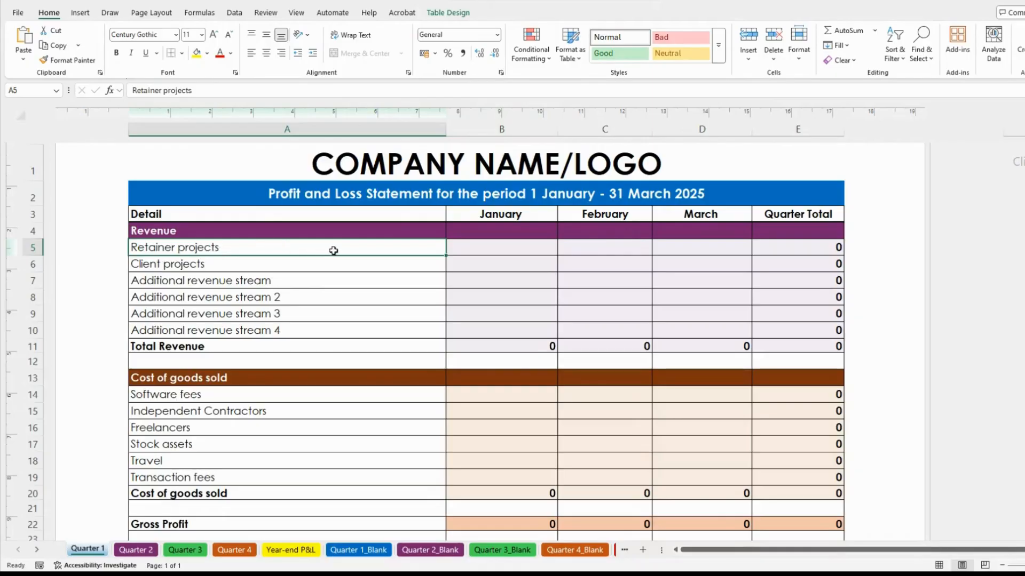
click(485, 249)
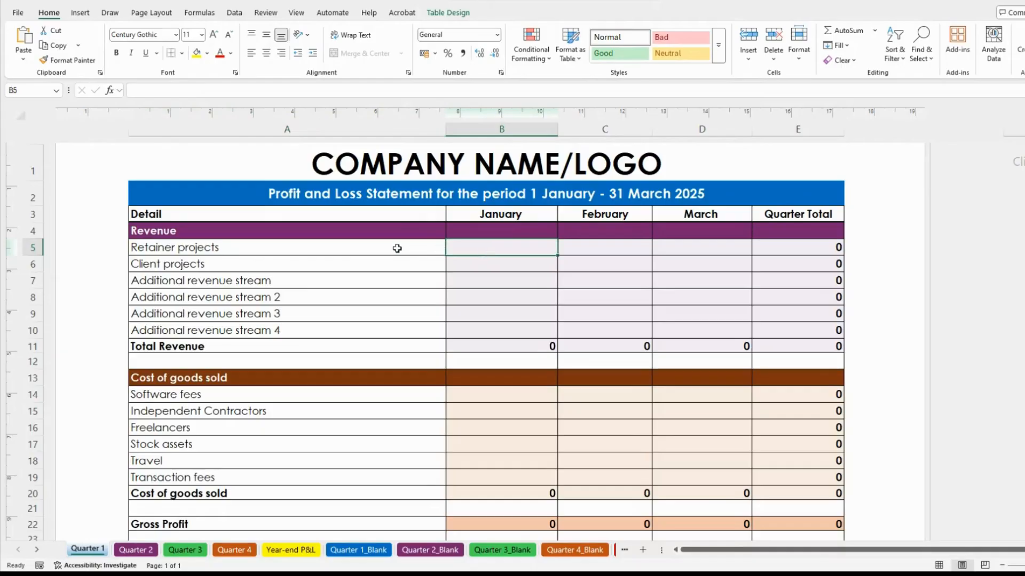
click(321, 248)
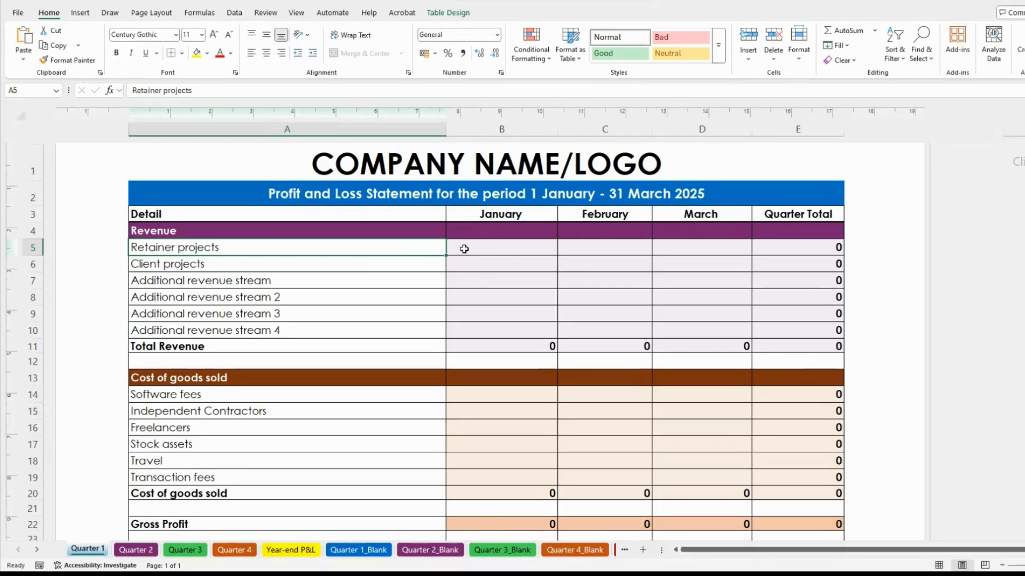
click(225, 266)
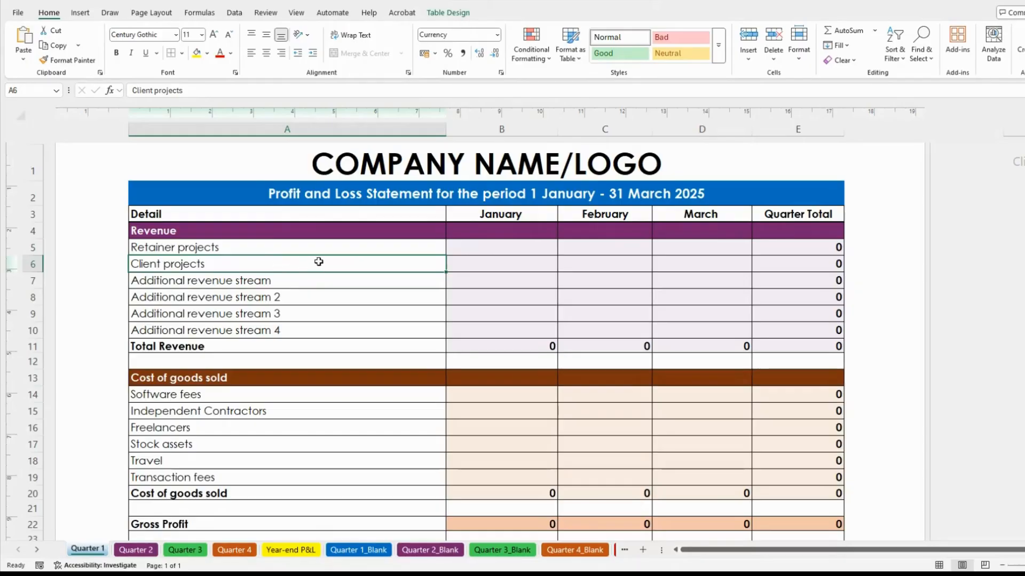
click(297, 281)
click(217, 267)
click(248, 299)
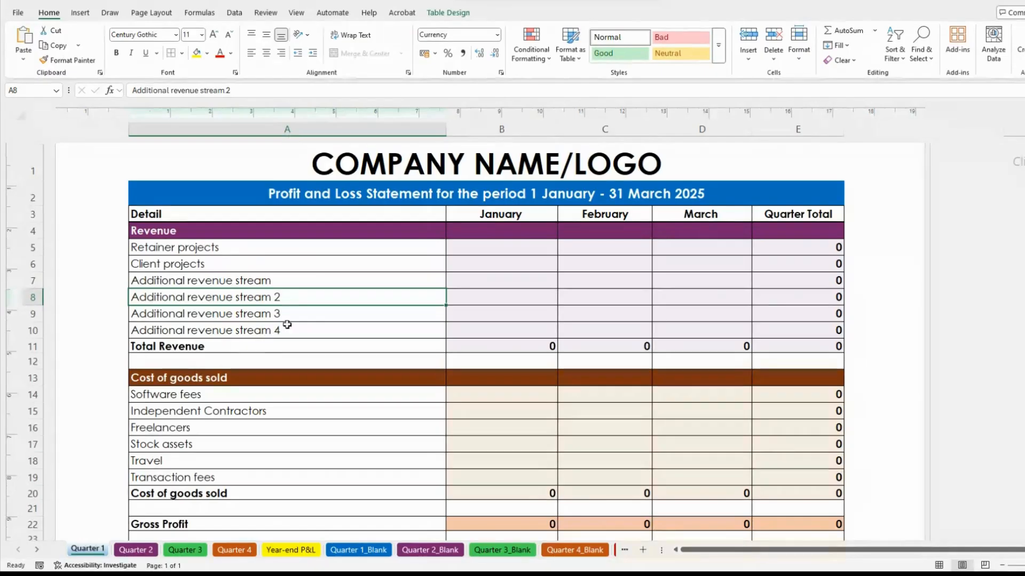
click(254, 318)
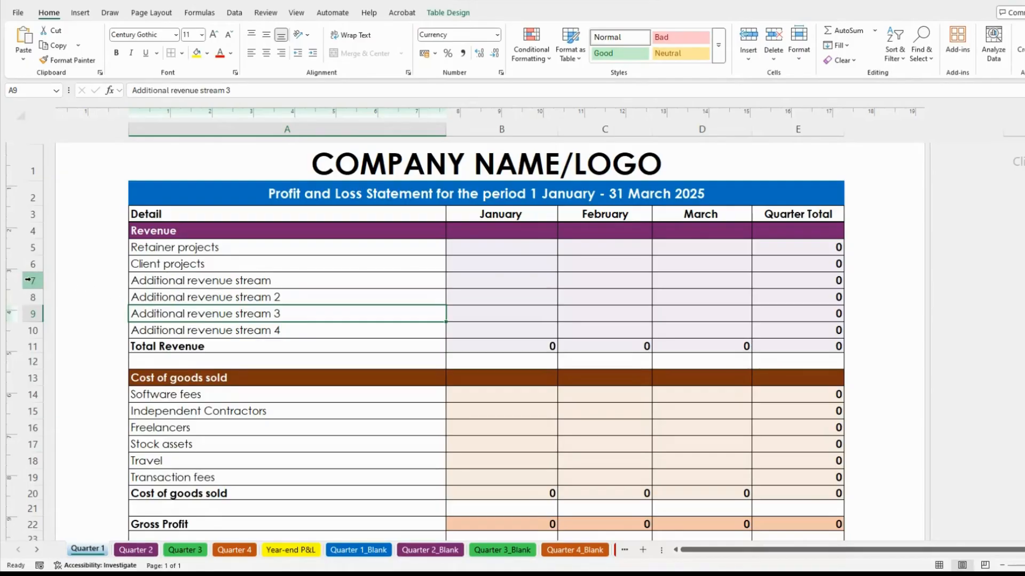
click(169, 283)
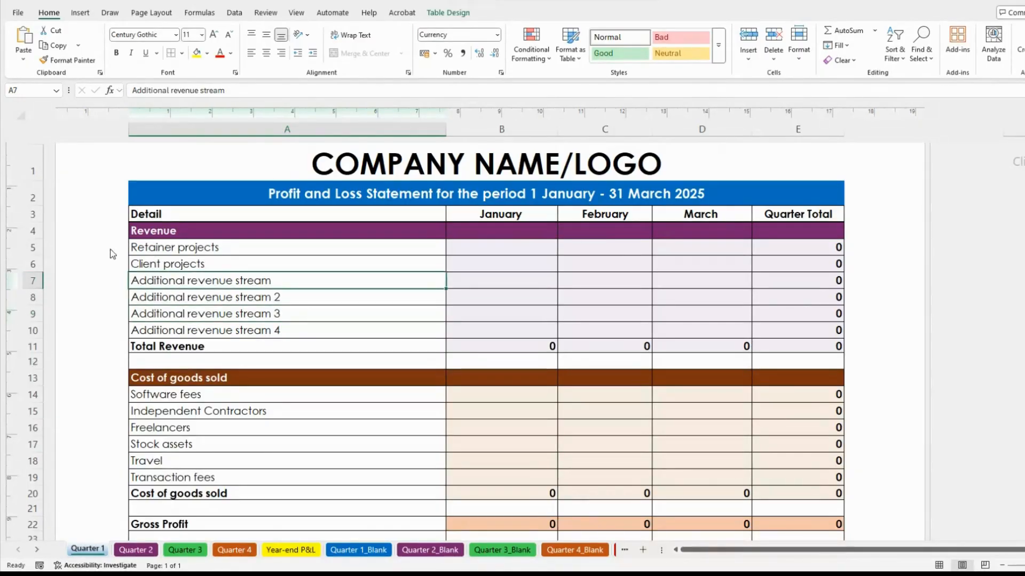
Delete the six revenue rows, then undo to bring them back
click(33, 247)
drag(33, 264, 35, 330)
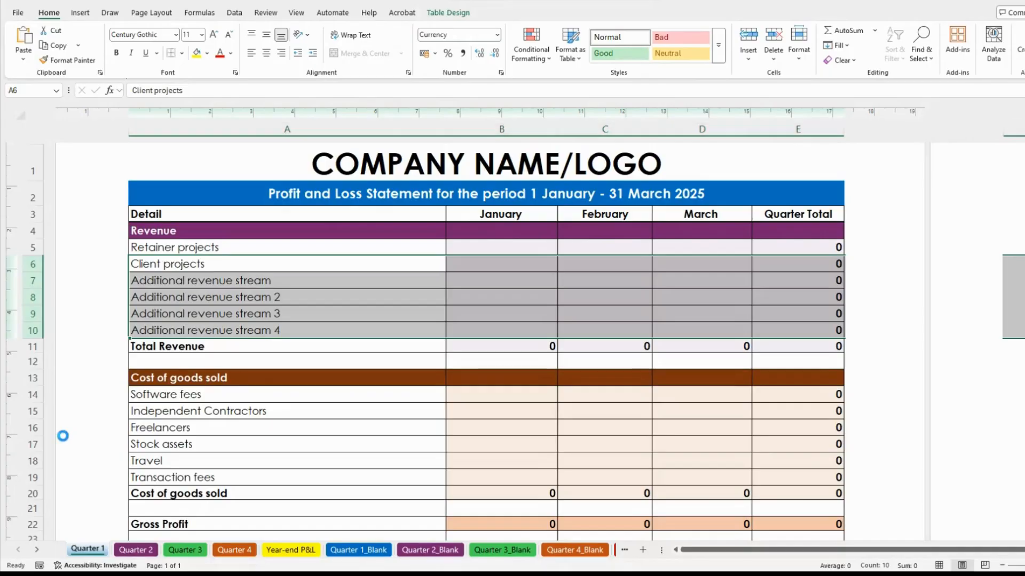
key(ctrl+minus)
click(243, 328)
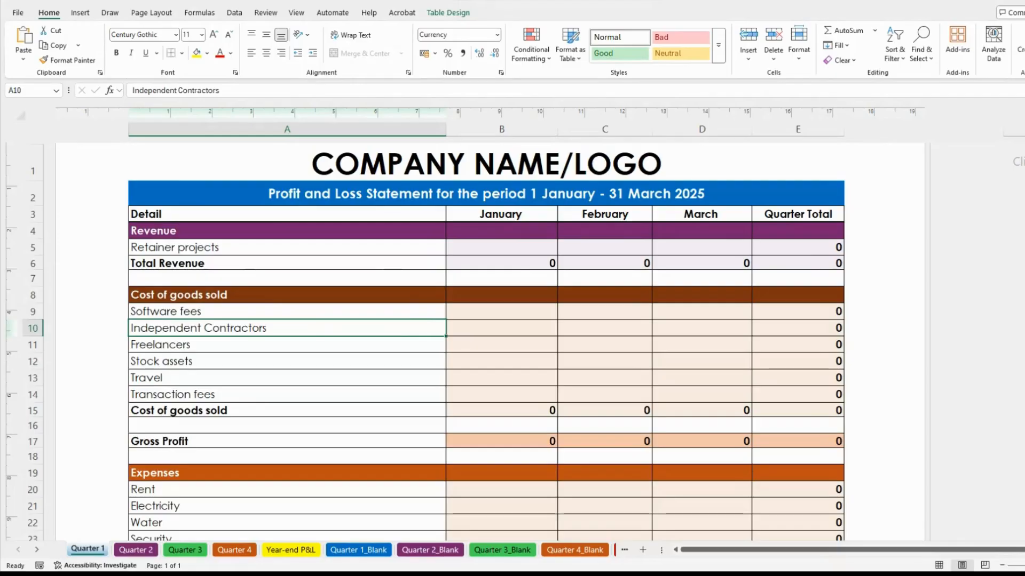
key(ctrl+z)
click(522, 371)
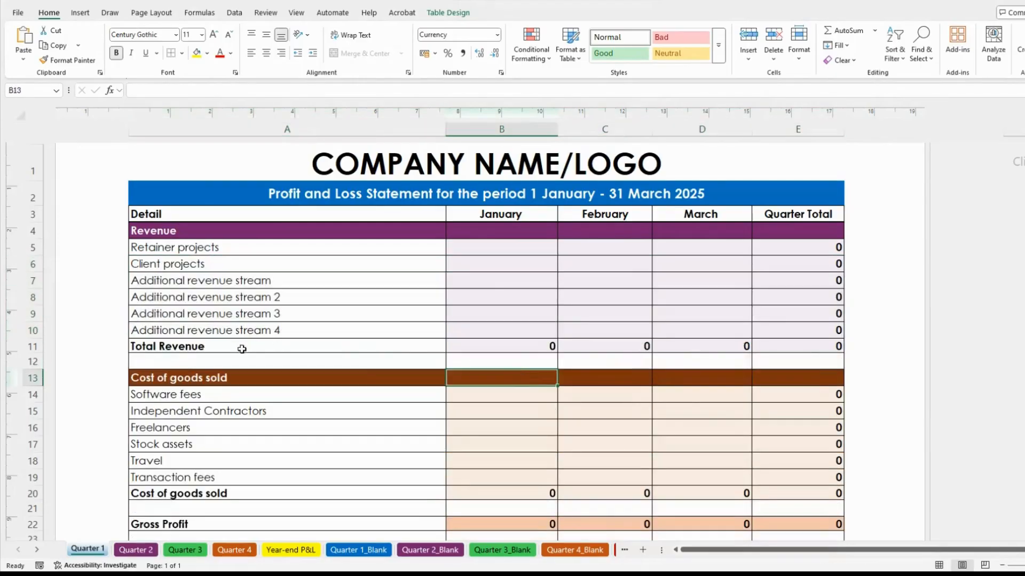
Inspect the January Total Revenue formula and the Retainer projects quarter total formula
click(522, 348)
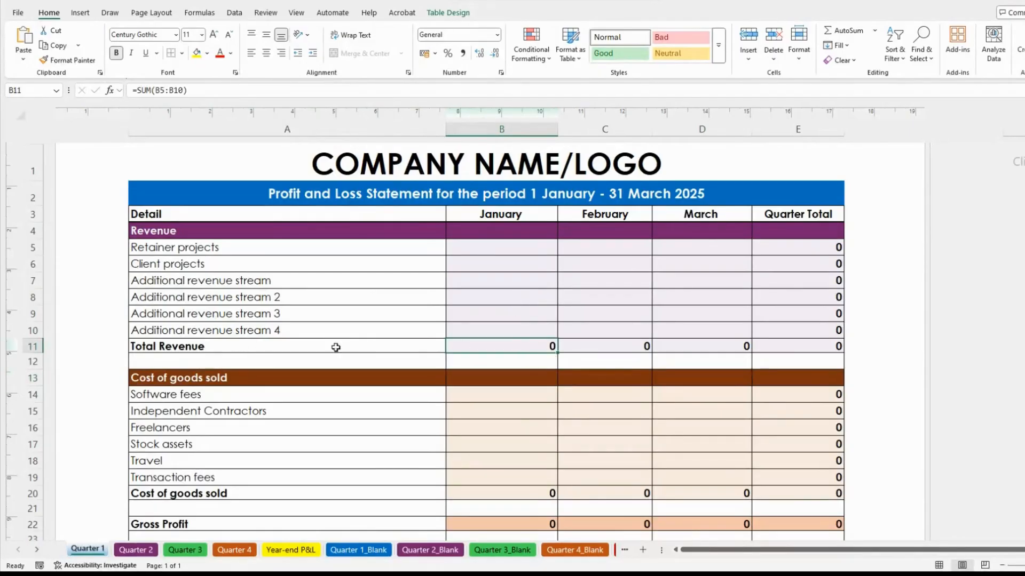
scroll(416, 355, down, 6)
scroll(550, 267, down, 7)
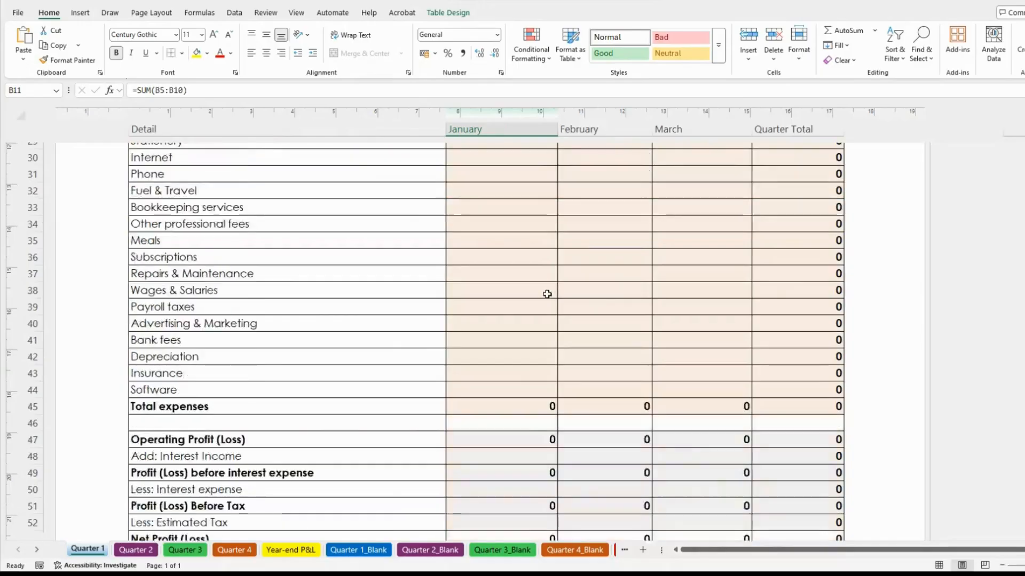
scroll(595, 380, up, 7)
scroll(594, 379, up, 5)
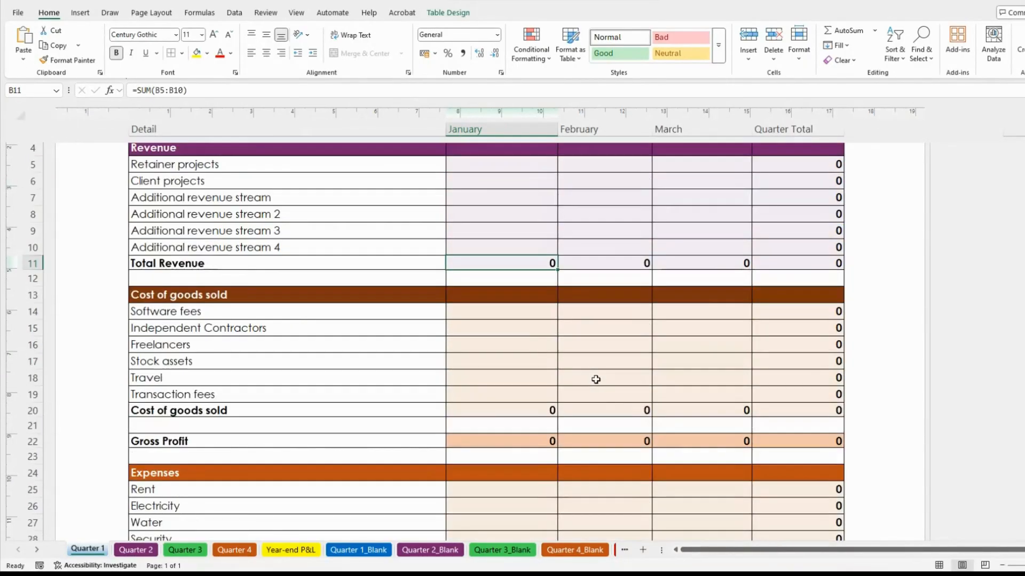
scroll(607, 304, up, 3)
scroll(312, 342, down, 2)
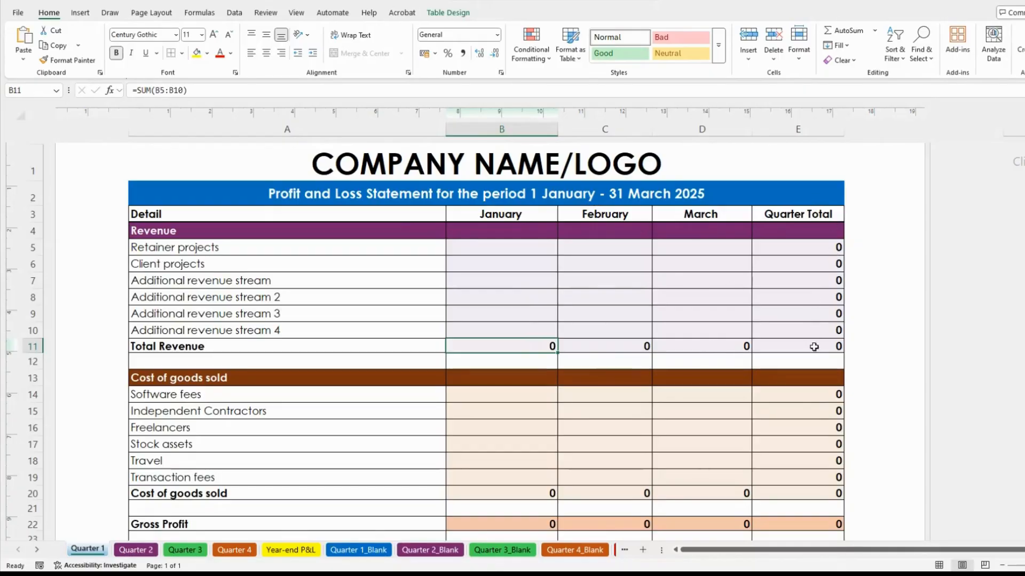
click(516, 247)
click(592, 247)
click(664, 247)
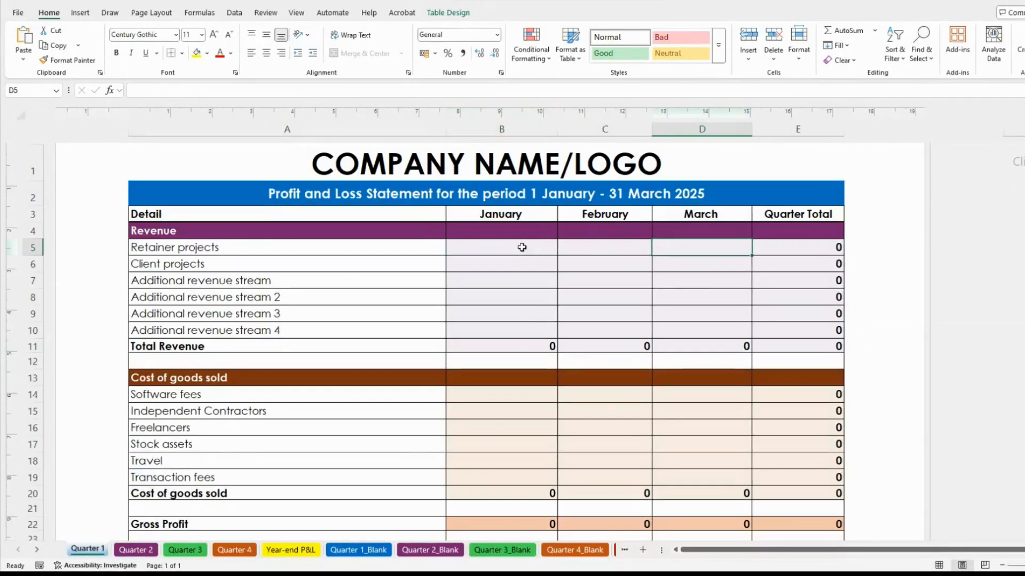
click(803, 247)
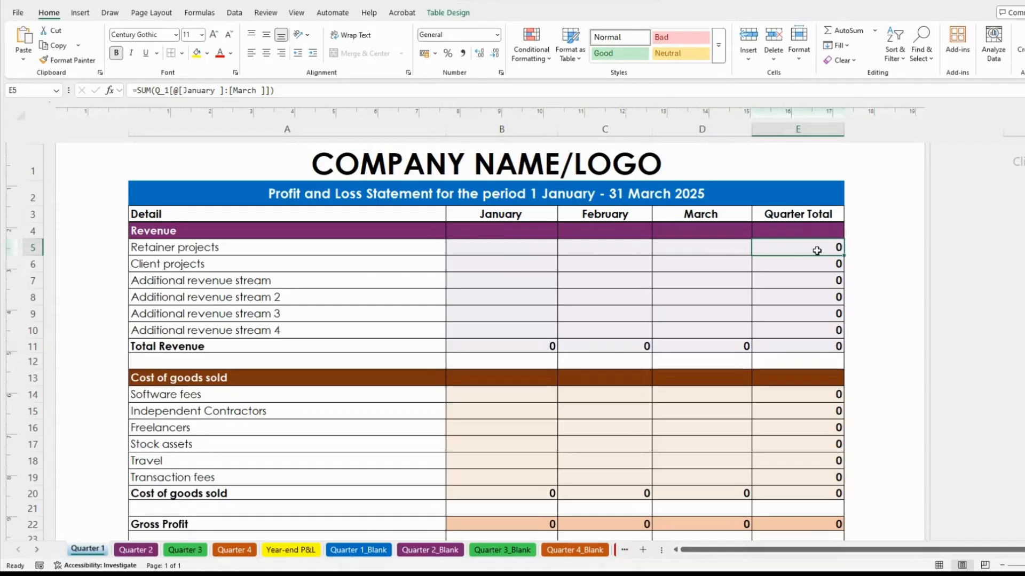
Enter January revenue 25000, 5000, 1000, 500, 100 and 100 down column B from B5
click(499, 251)
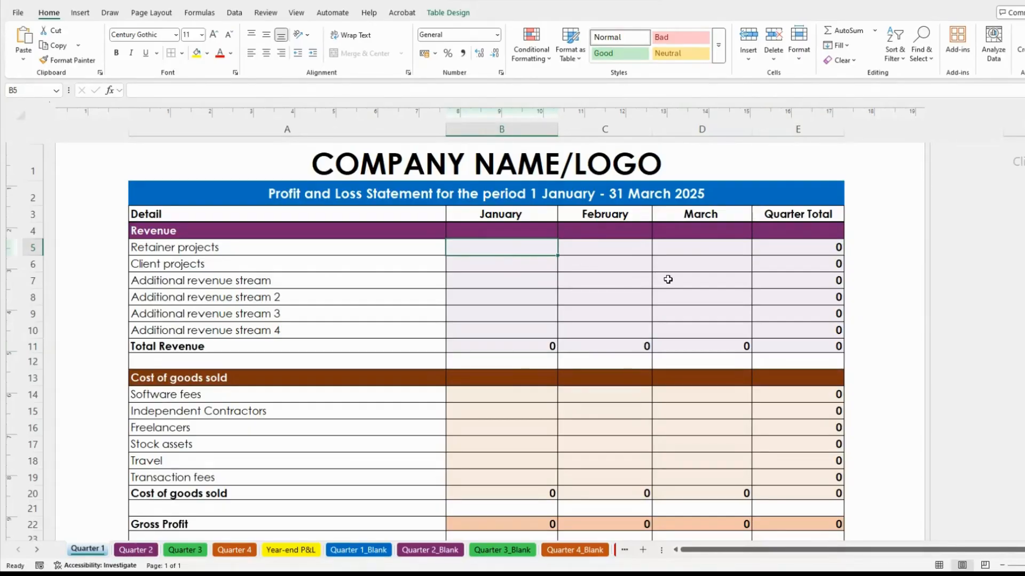
text(25000)
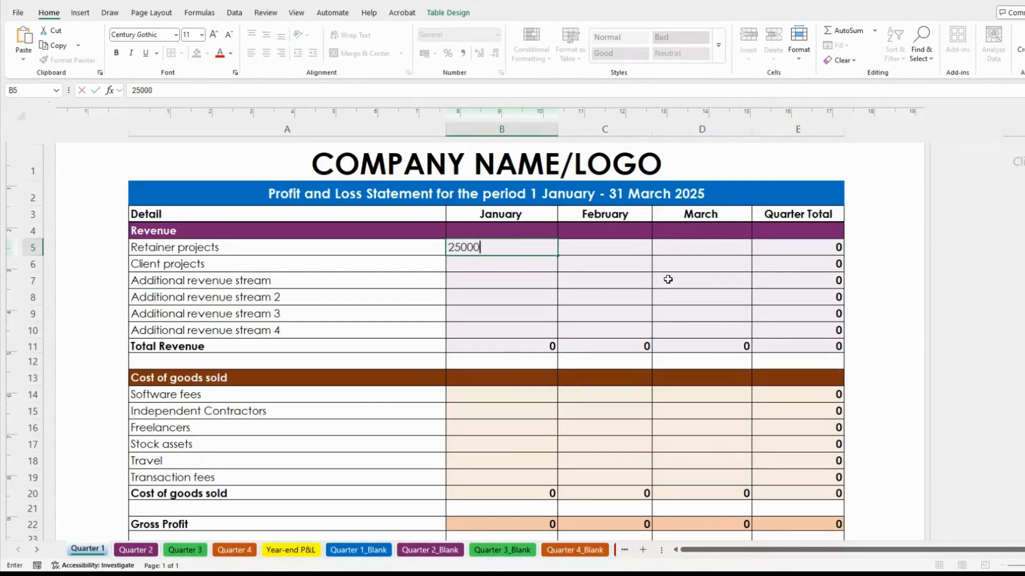
key(Return)
text(5000)
key(Return)
text(1000)
key(Return)
text(500)
key(Return)
text(10)
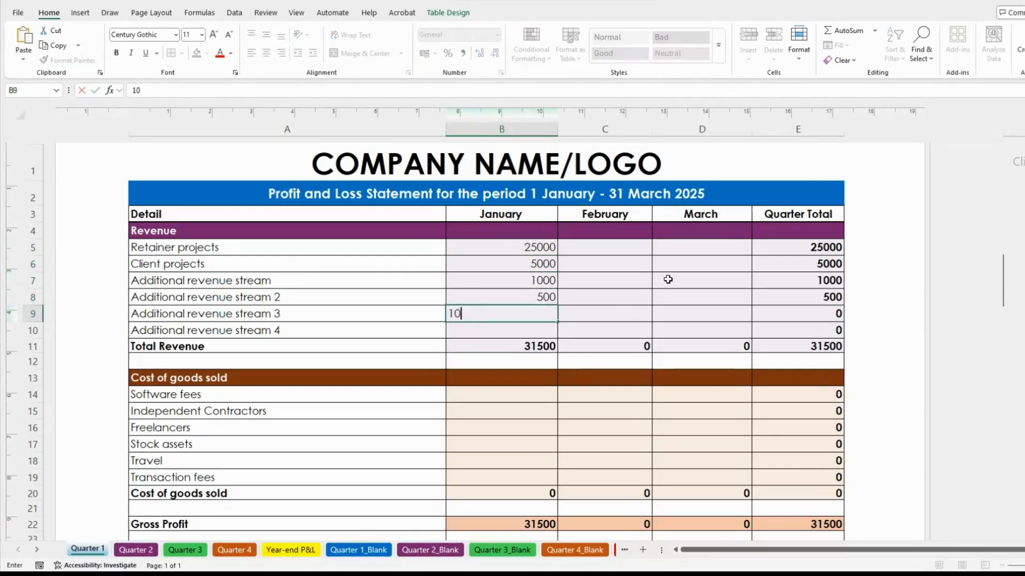
text(0)
key(Return)
text(100)
key(Return)
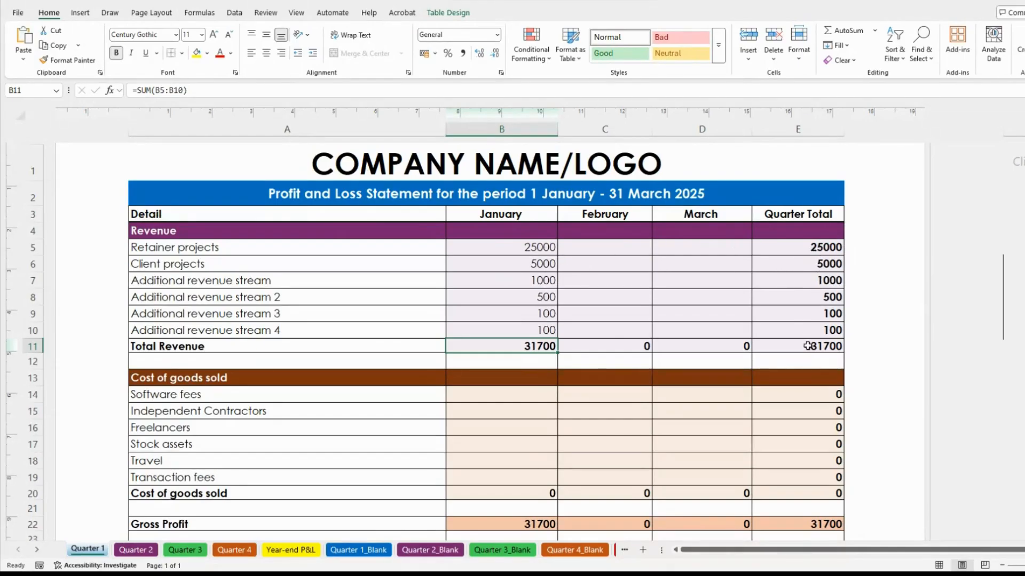
click(274, 267)
scroll(345, 300, down, 4)
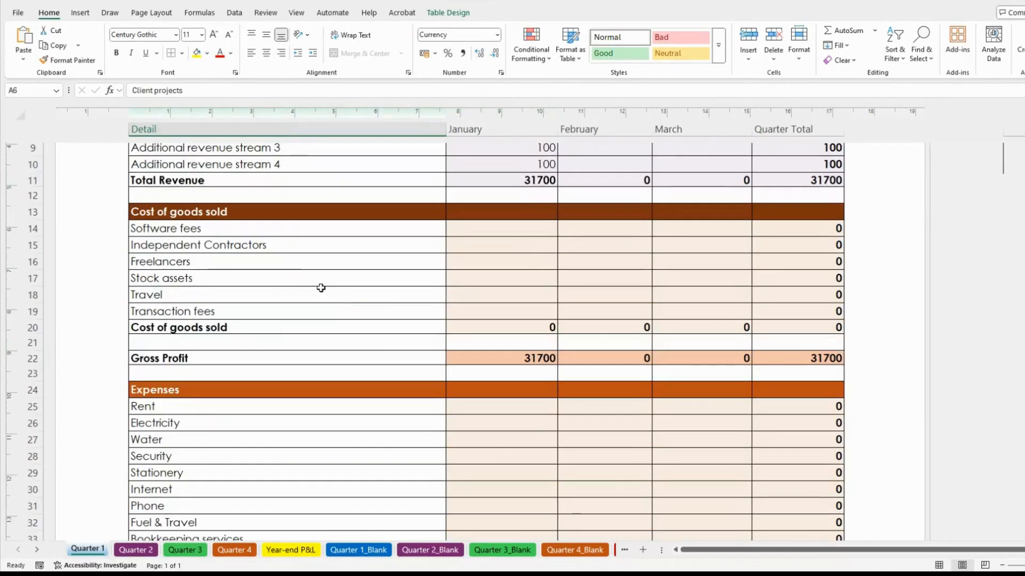
click(251, 209)
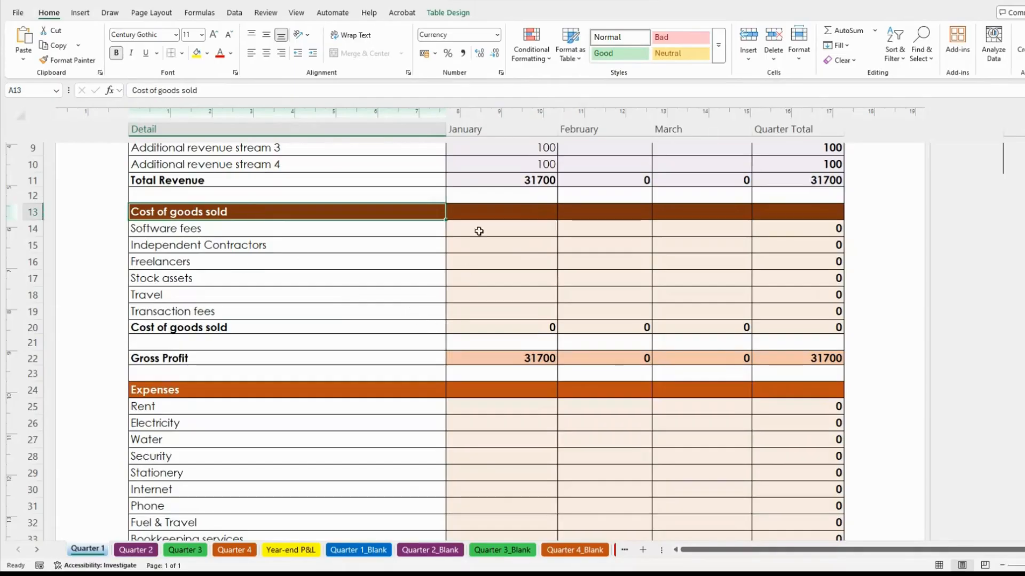
click(245, 231)
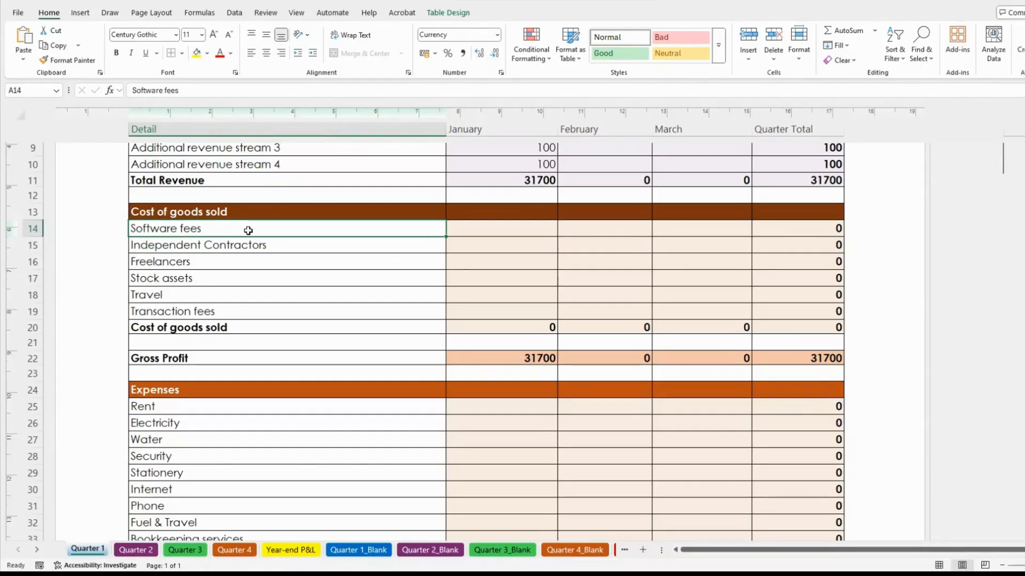
click(497, 231)
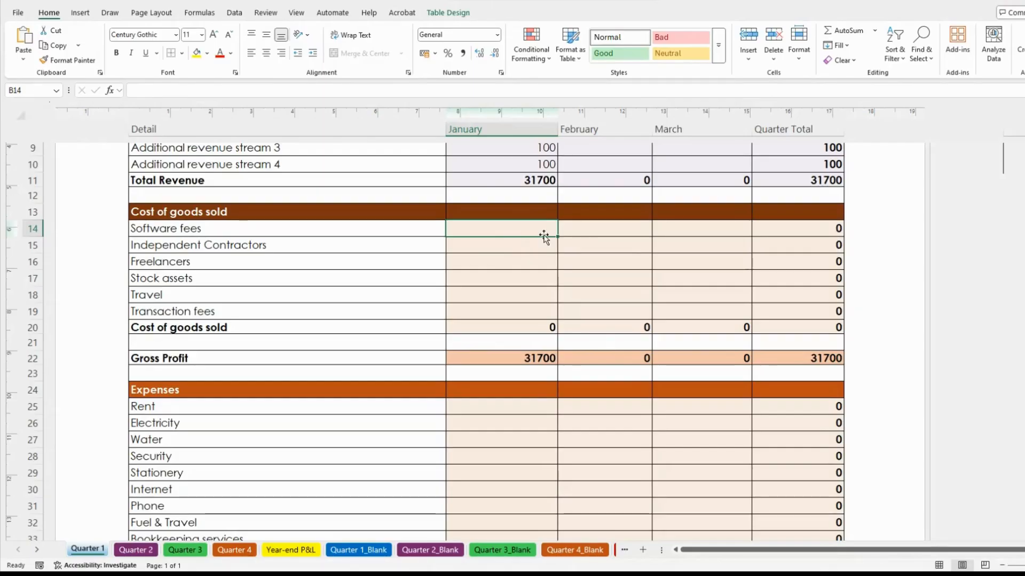
Enter January Software fees 400, Independent Contractors 1500, Freelancers 600 and Stock assets 100
text(400)
key(Return)
text(1500)
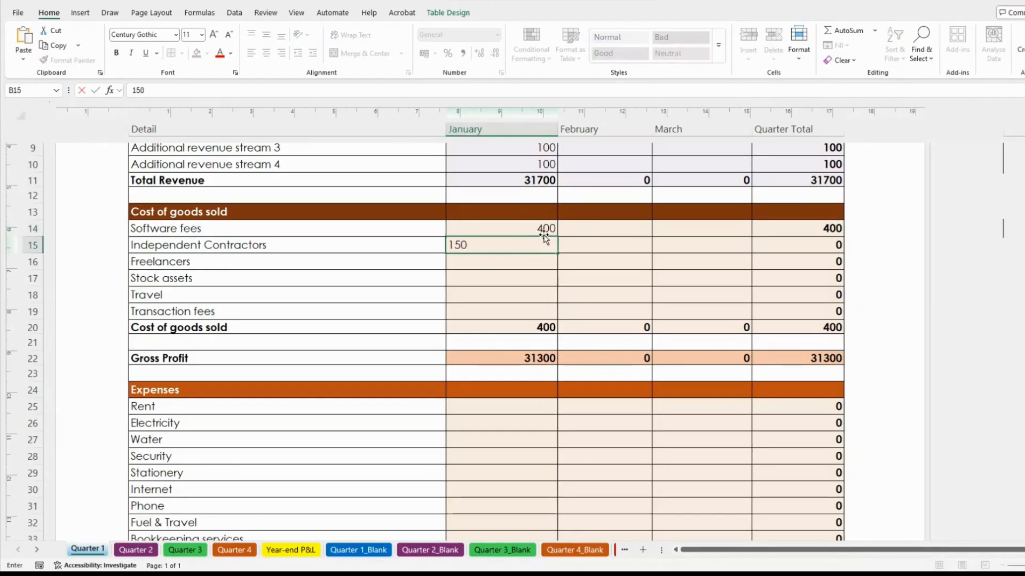
key(Return)
text(600)
key(Return)
text(100)
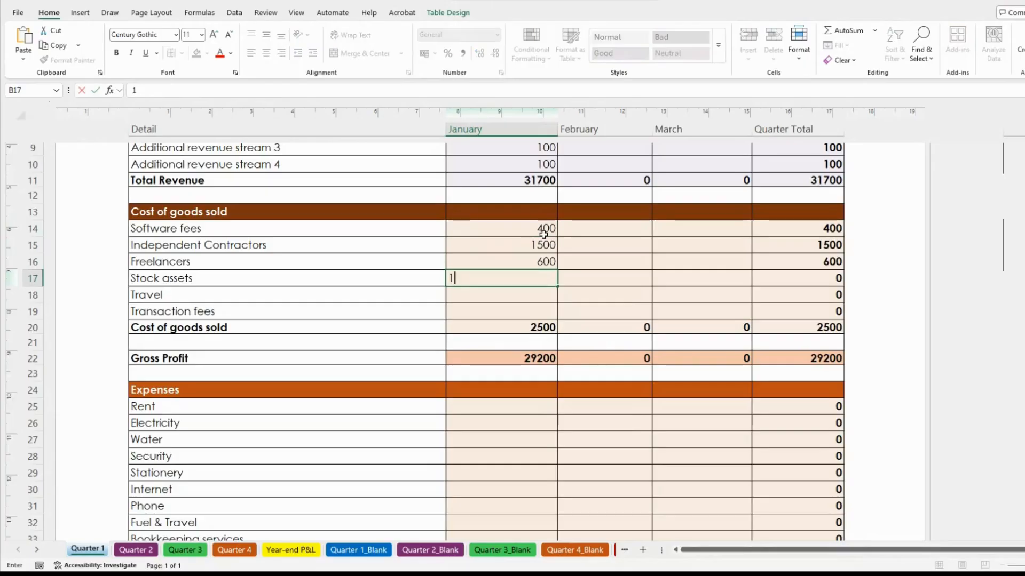
key(Return)
Enter Travel as 120, correcting an initial 50, and Transaction fees as 100
text(50)
key(Return)
key(Up)
text(120)
key(Return)
text(100)
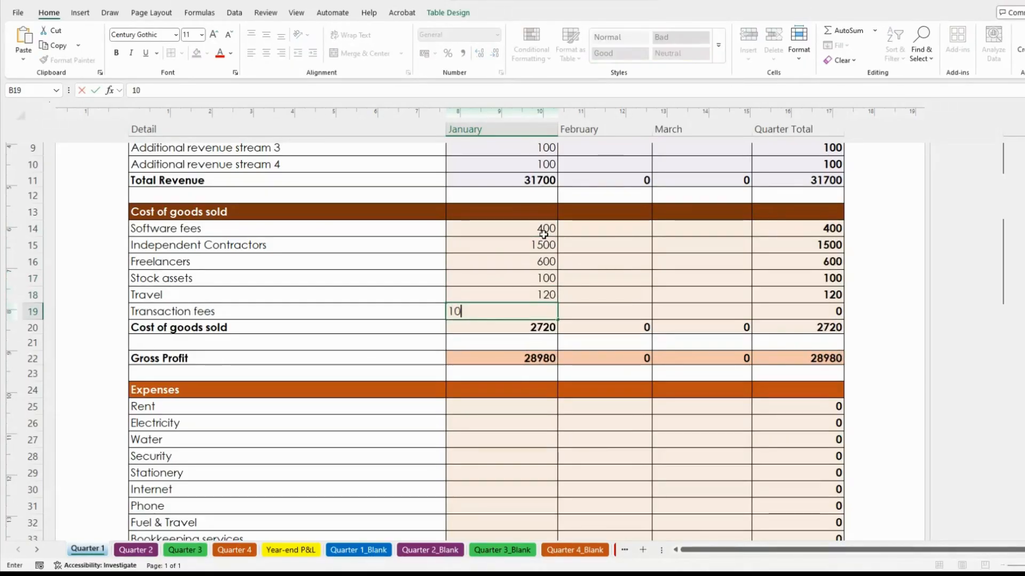
key(Return)
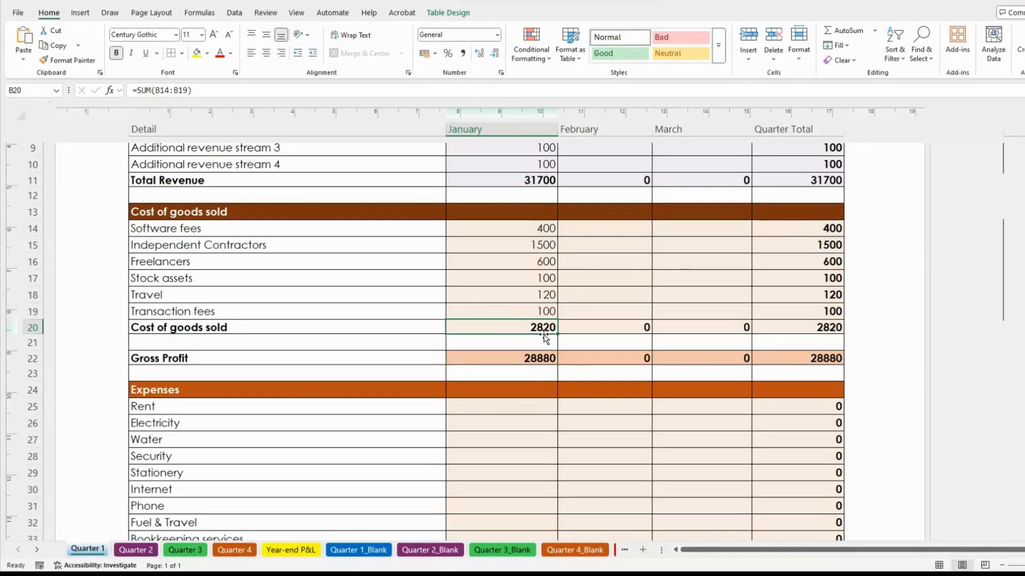
click(584, 296)
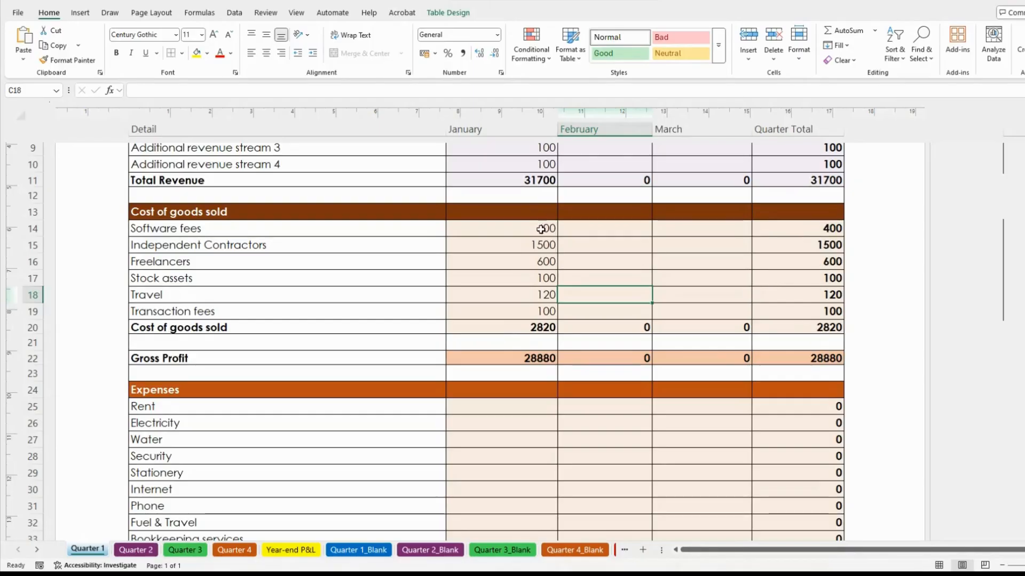
Check the Software fees total, January cost-of-goods total and Gross Profit formula =B11-B20
click(835, 224)
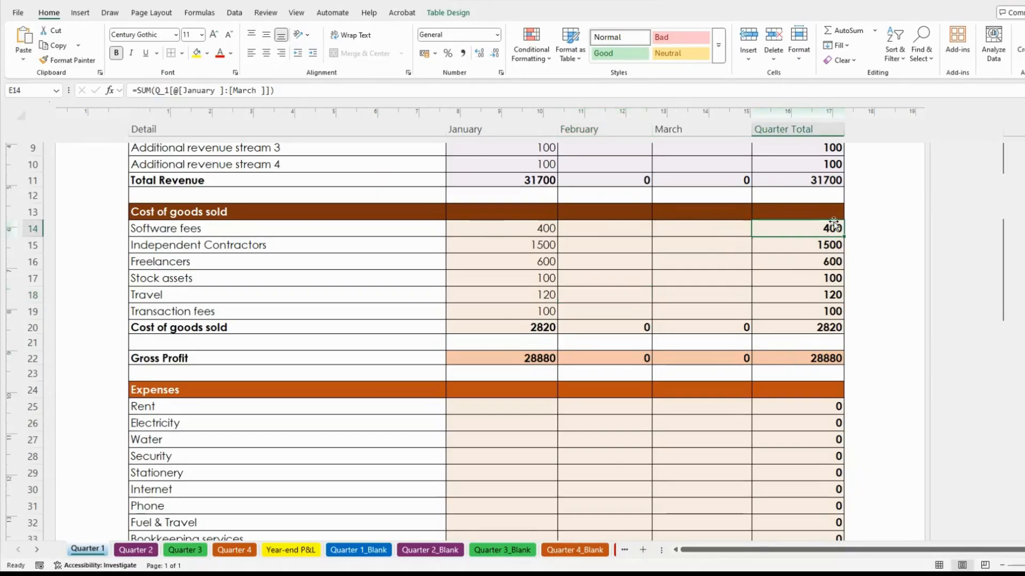
click(535, 234)
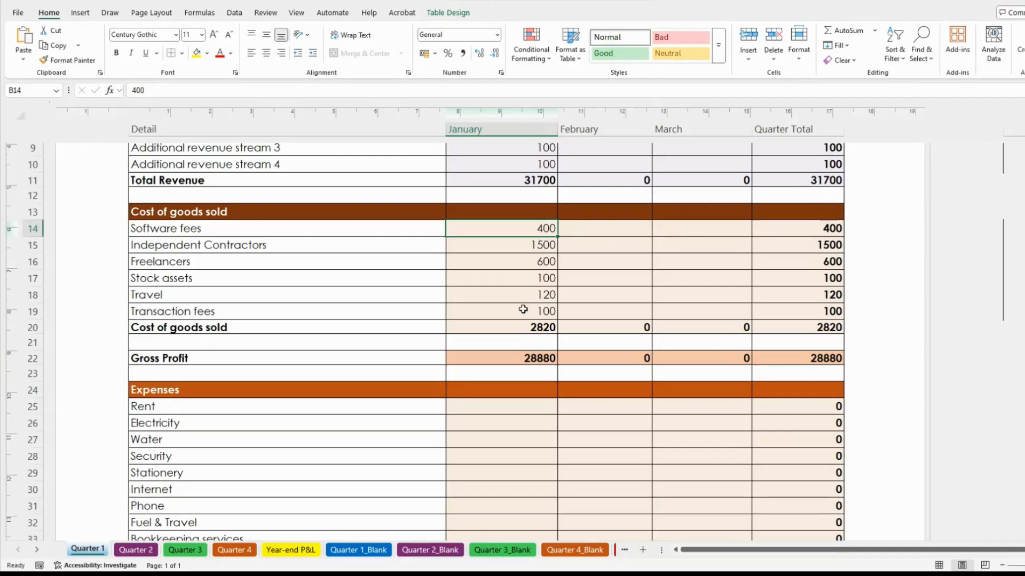
click(537, 329)
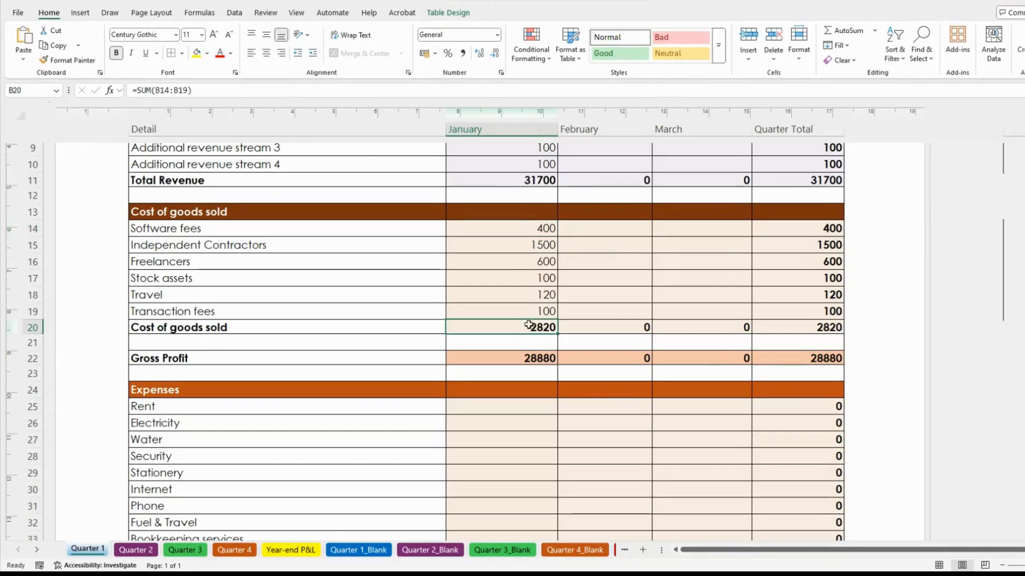
click(225, 359)
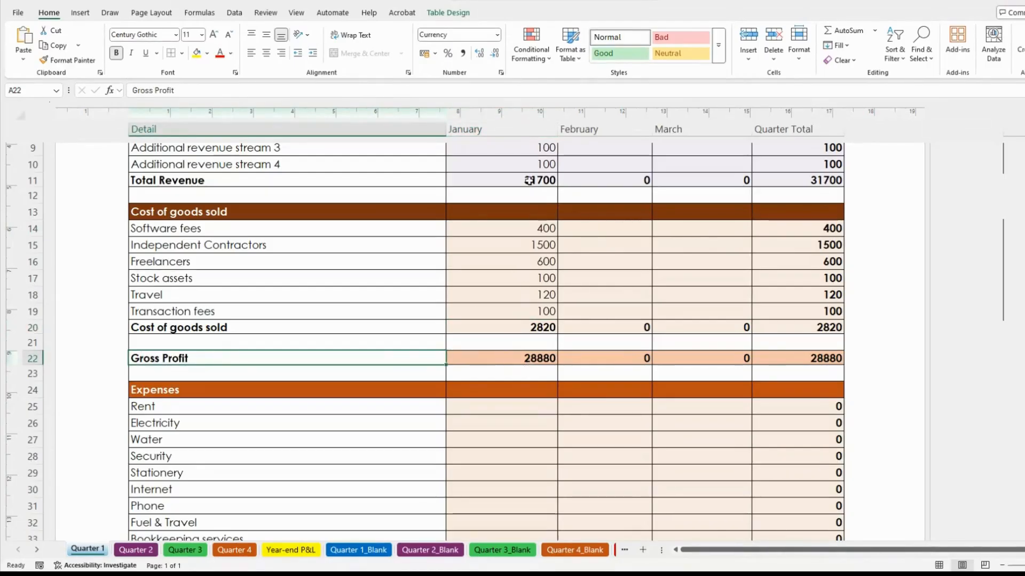
click(497, 358)
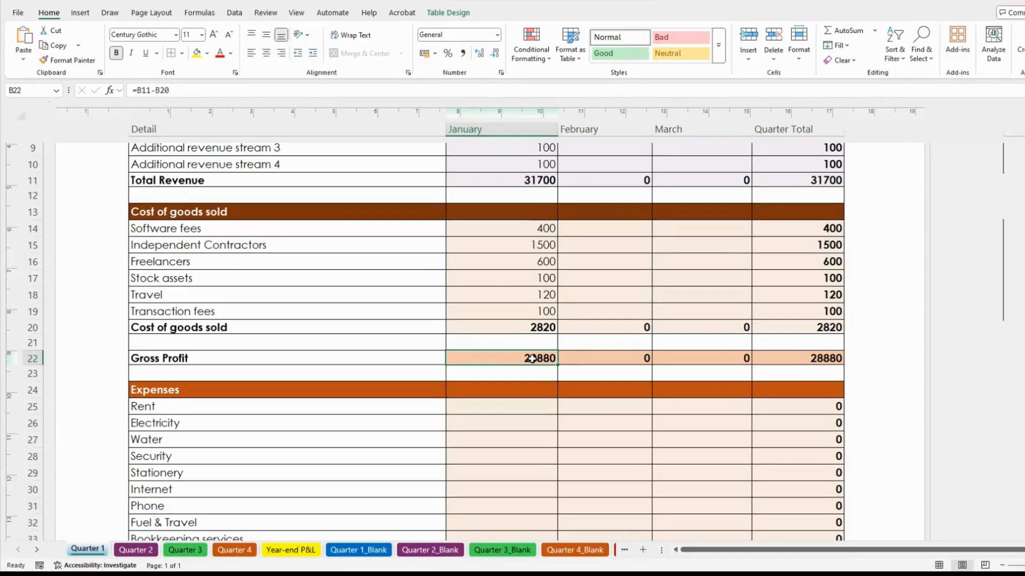
scroll(532, 358, down, 2)
Review the Expenses heading and its Security, Rent, Water and Internet lines
scroll(534, 355, down, 2)
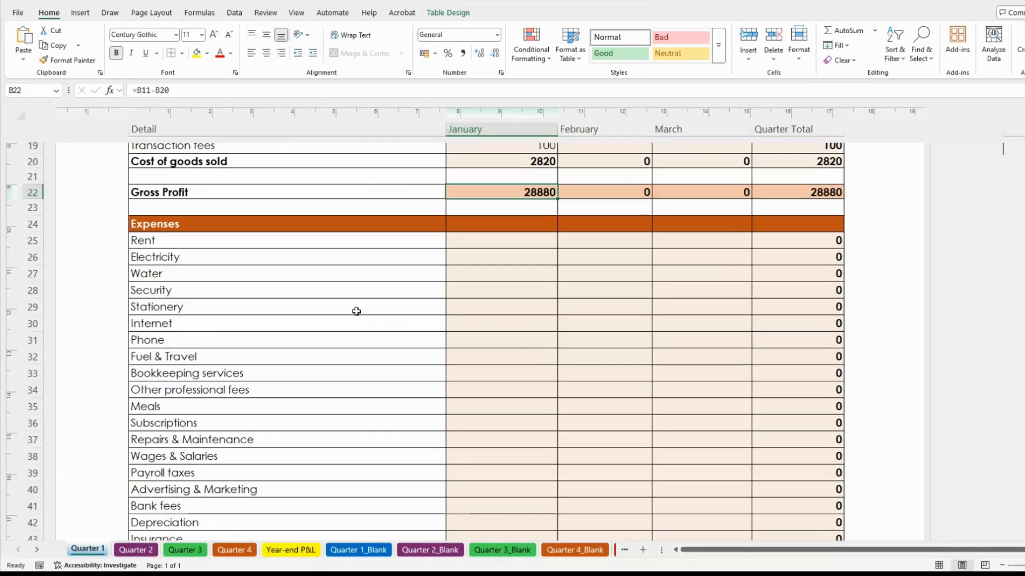
click(235, 224)
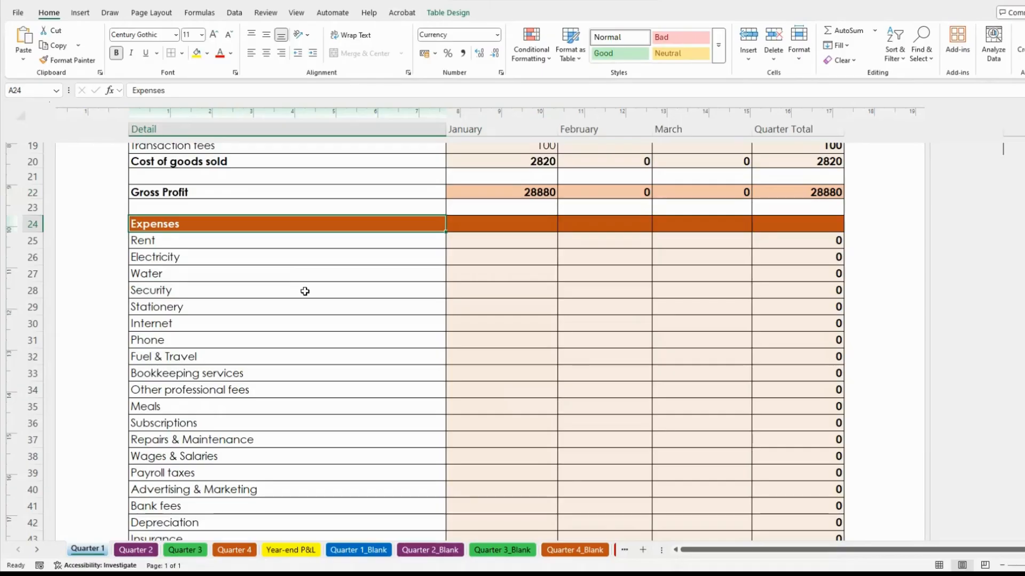
scroll(367, 300, up, 2)
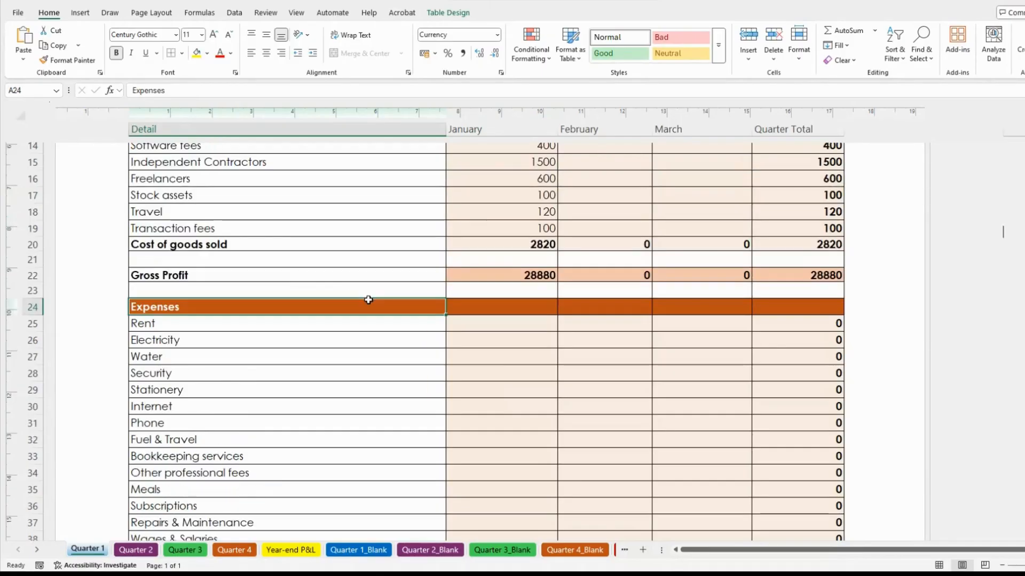
scroll(300, 213, up, 2)
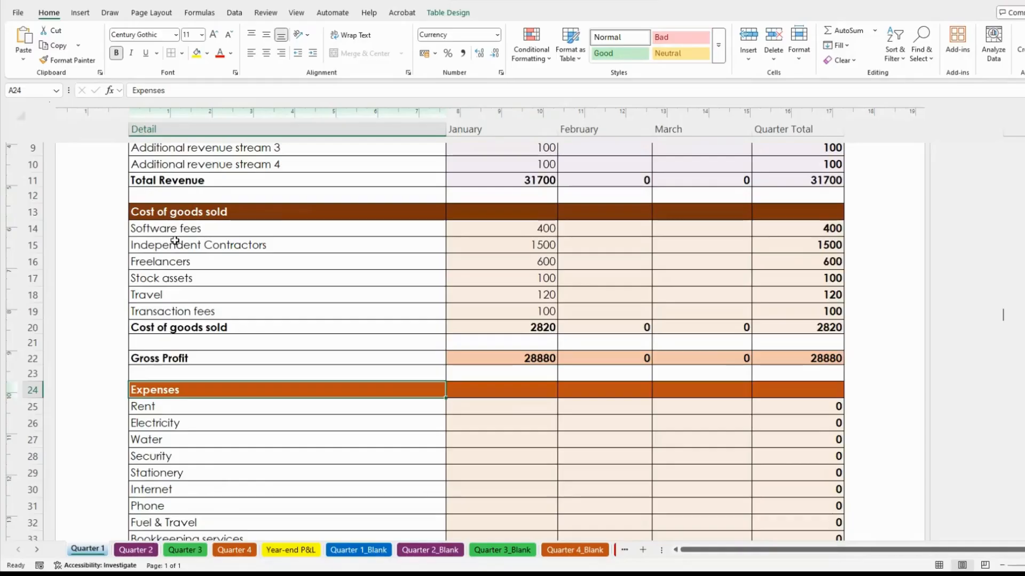
scroll(205, 241, down, 3)
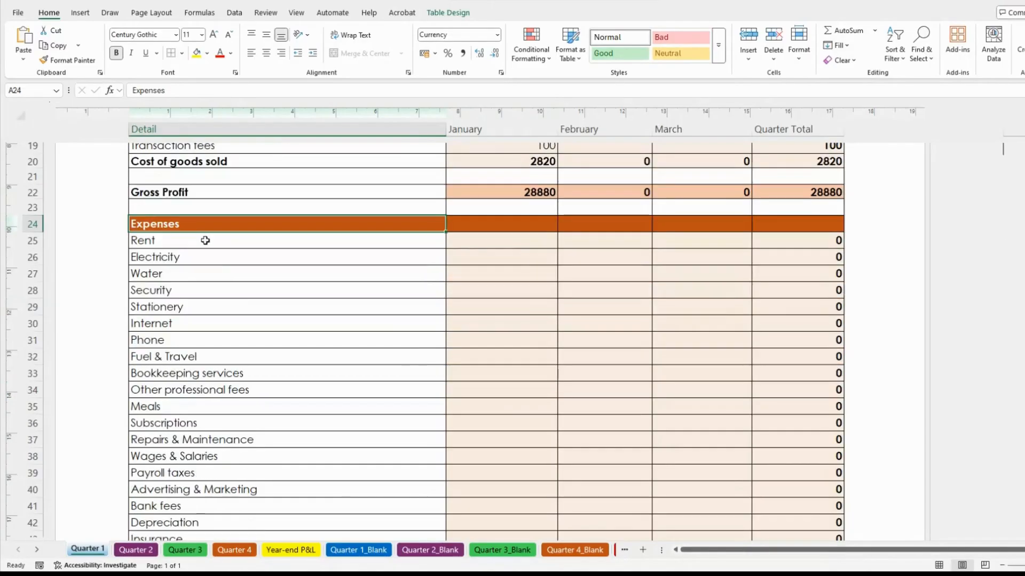
click(274, 294)
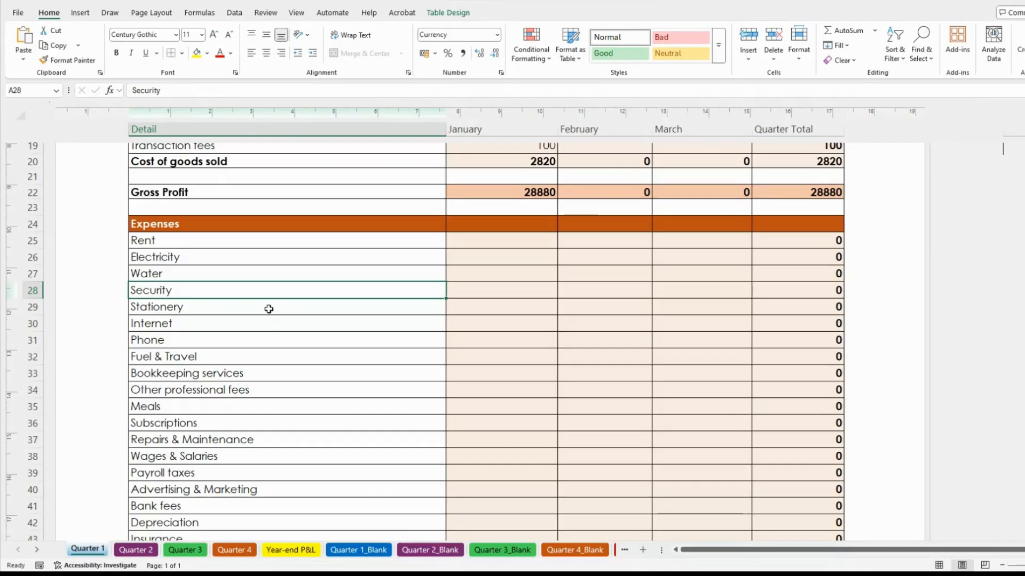
click(223, 245)
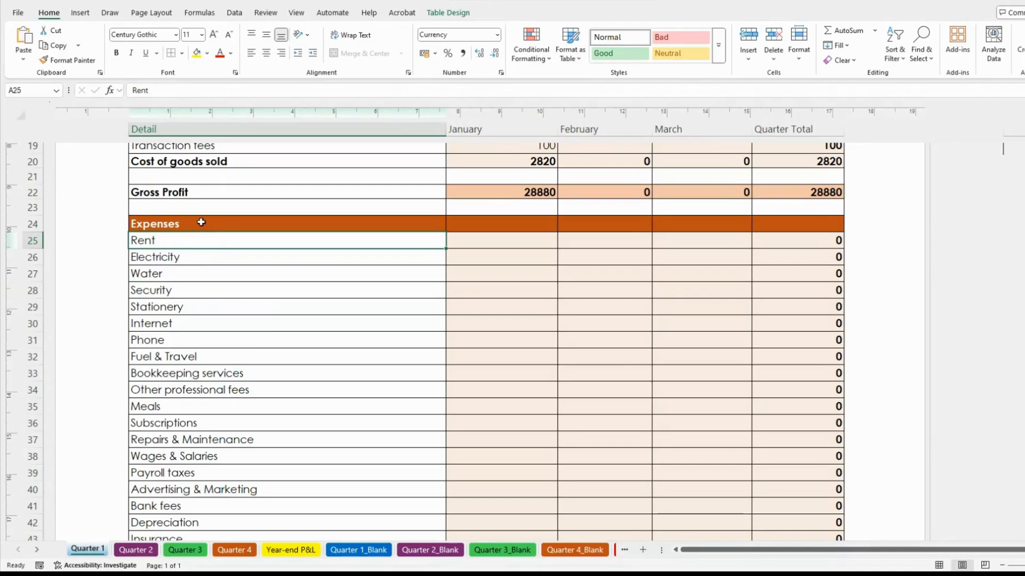
click(261, 274)
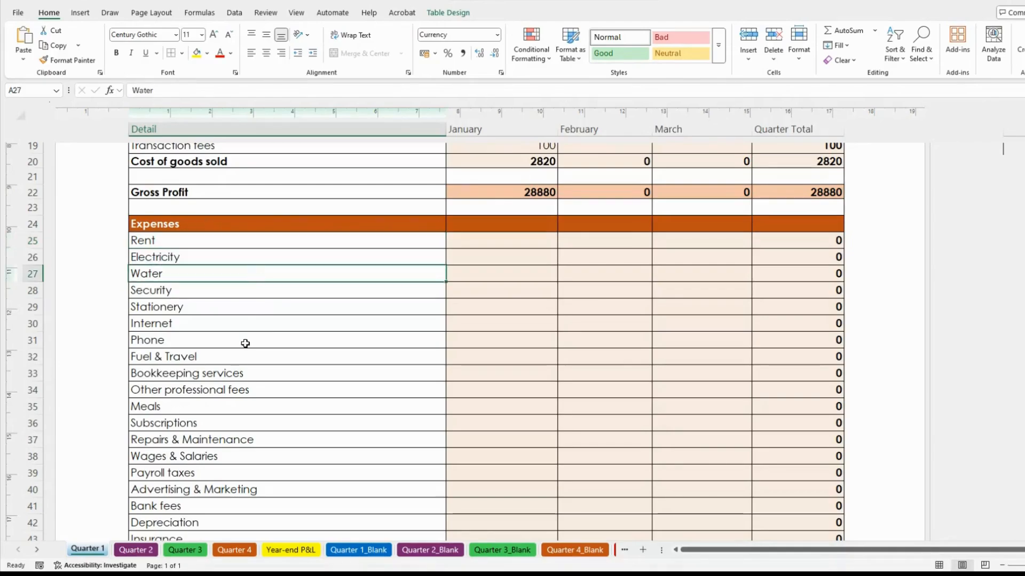
click(254, 327)
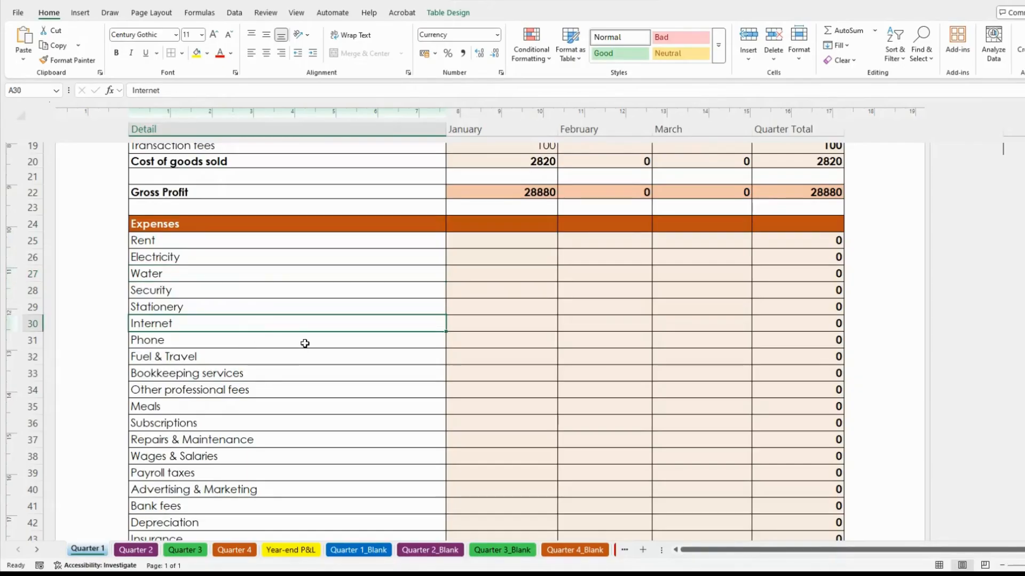
click(256, 224)
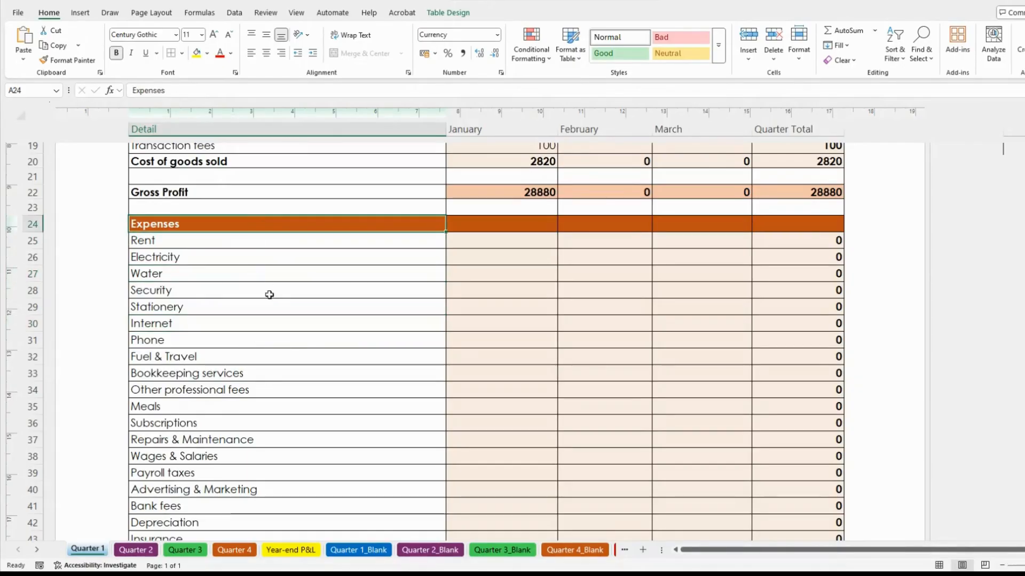
Go over the Rent, Electricity, Water and Security lines, then select January's Rent cell
click(238, 240)
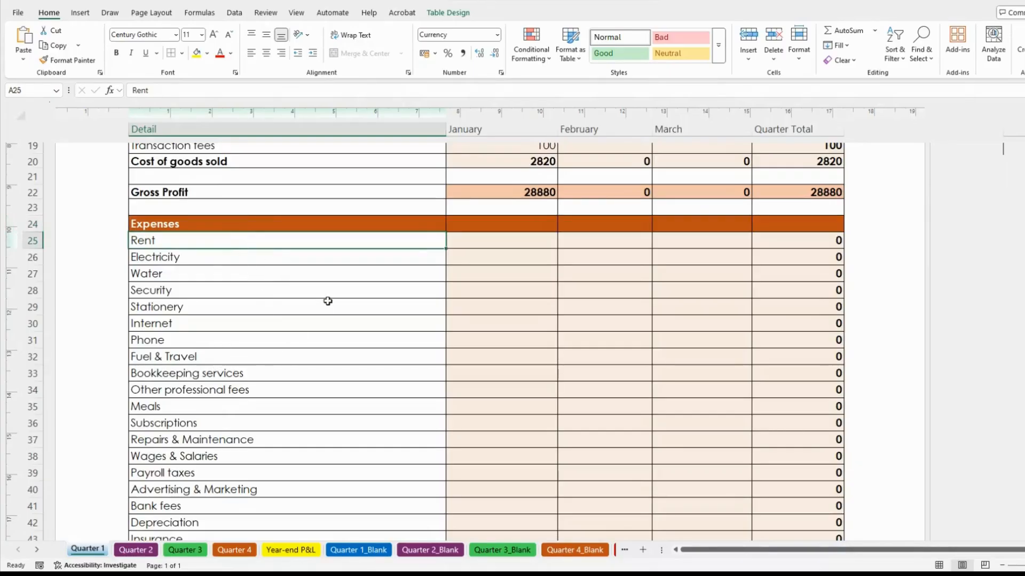
click(274, 277)
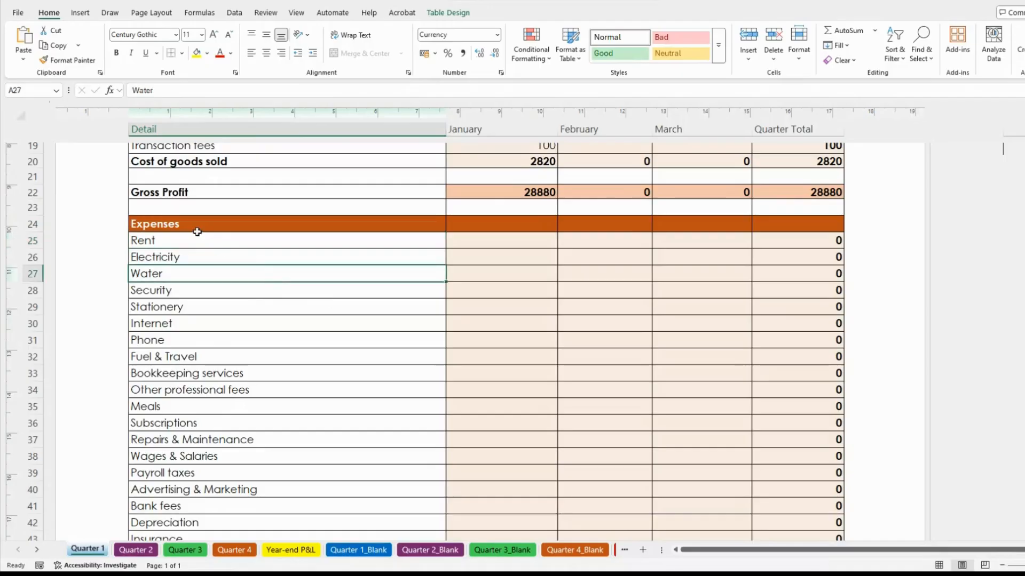
click(184, 241)
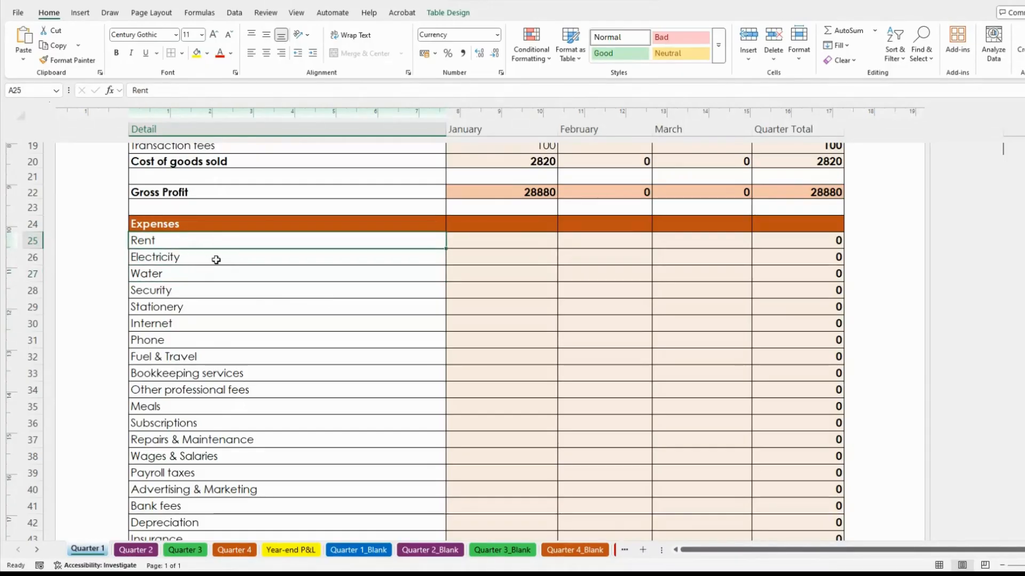
click(214, 257)
click(207, 276)
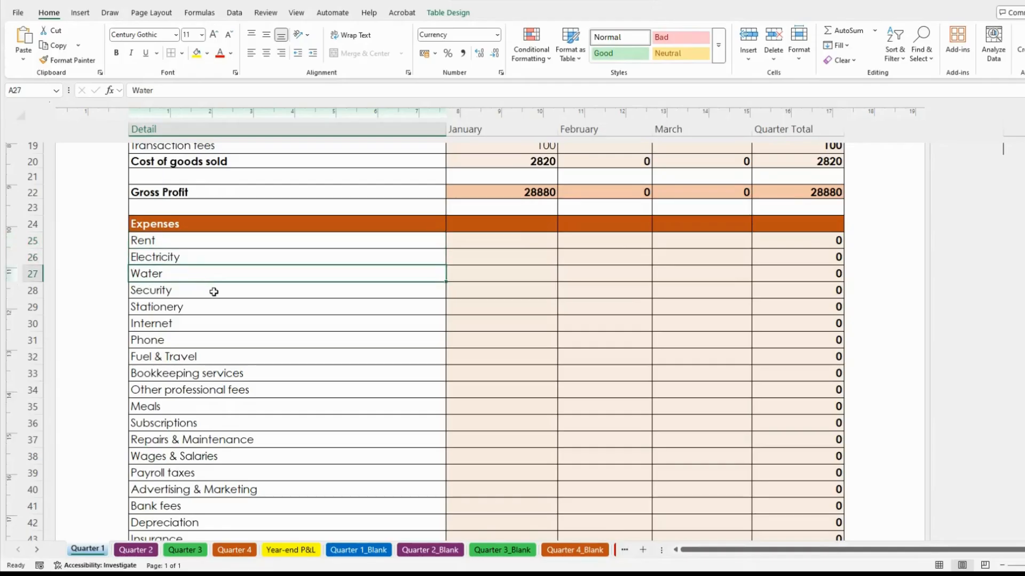
click(213, 292)
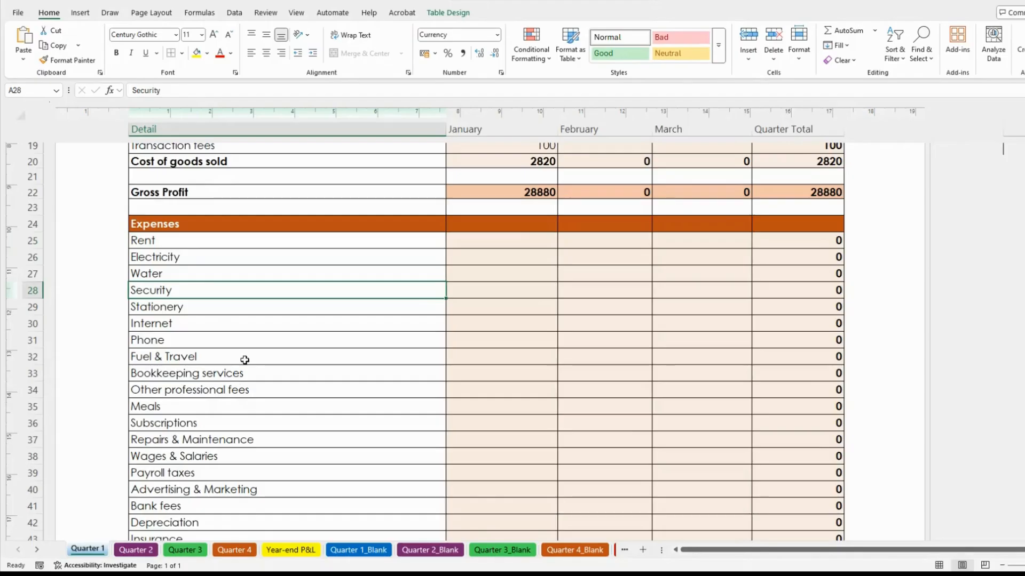
click(520, 239)
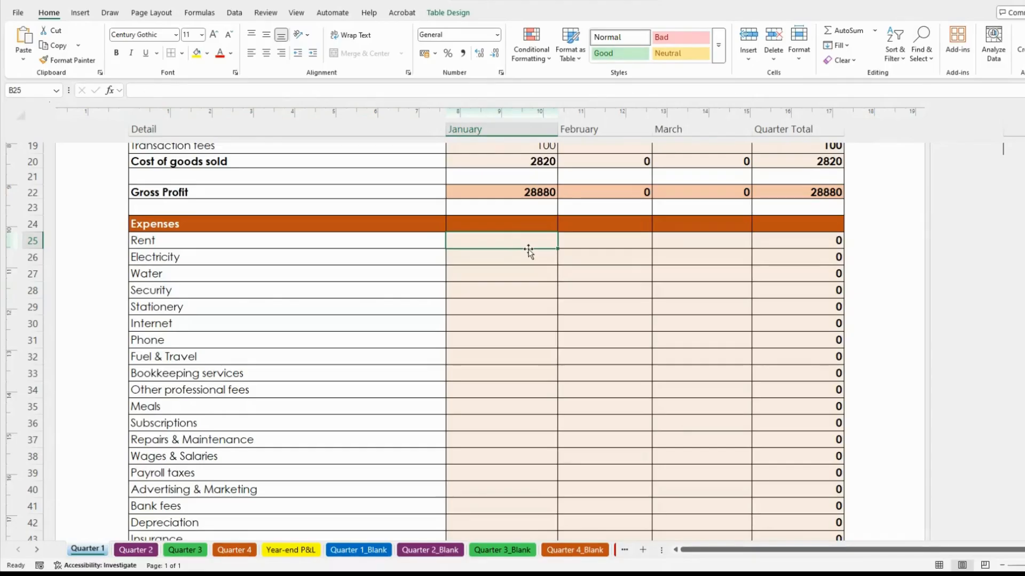
Enter January Rent 2500, Electricity 150, Water 200, Security 100, Stationery 100 and Internet 150
text(2500)
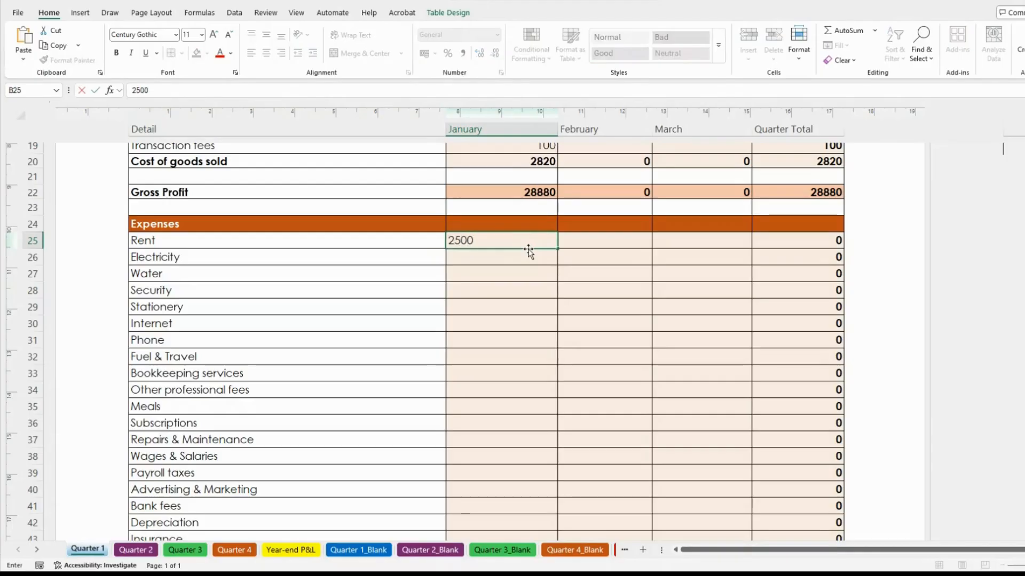
key(Return)
text(1)
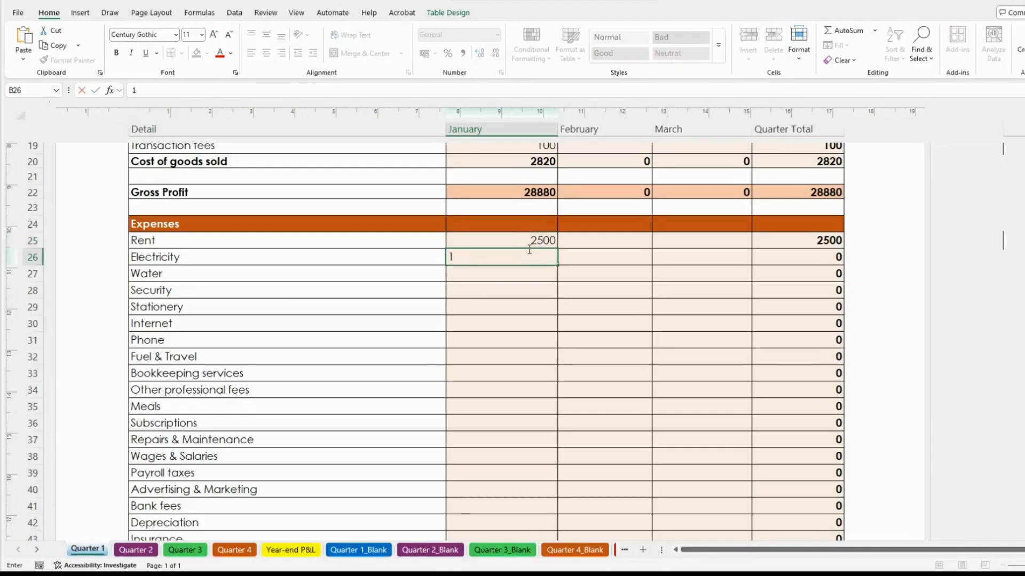
text(50)
key(Return)
text(200)
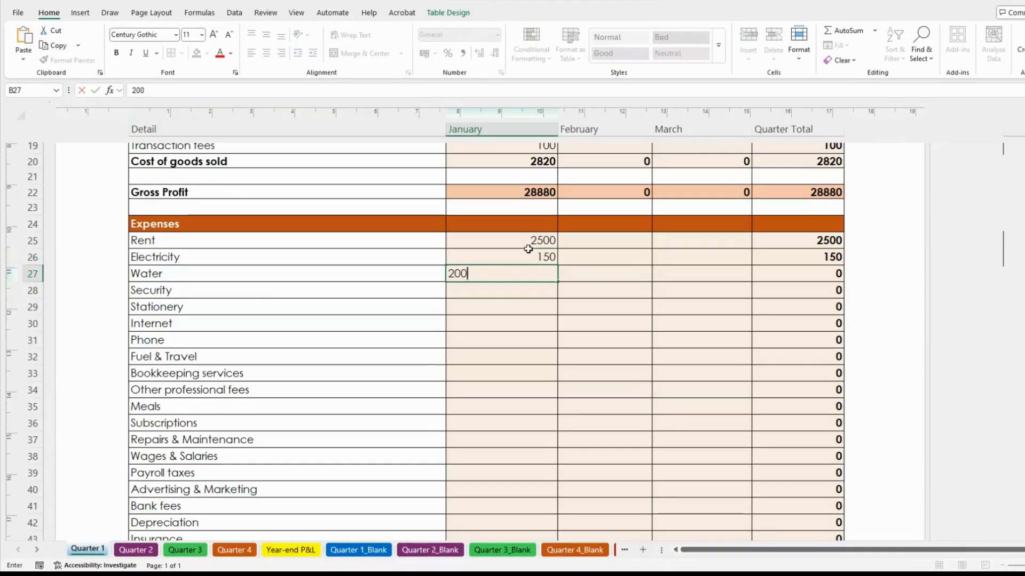
key(Return)
text(100)
key(Return)
text(100)
key(Return)
Enter January Phone 200, Fuel & Travel 150, Bookkeeping 450, Other professional fees 300 and Meals 500
text(150)
key(Return)
text(200)
key(Return)
text(150)
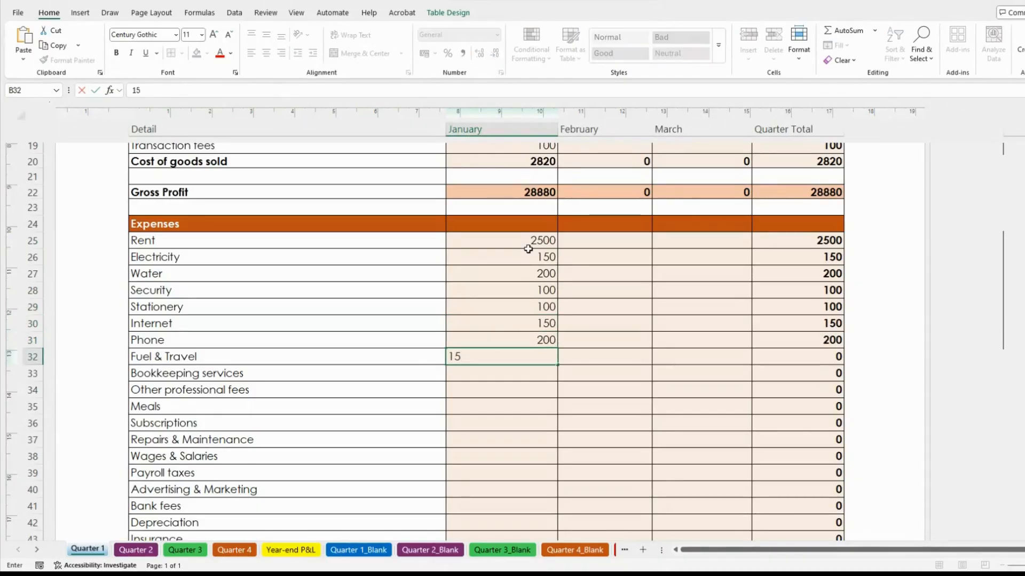
key(Return)
text(450)
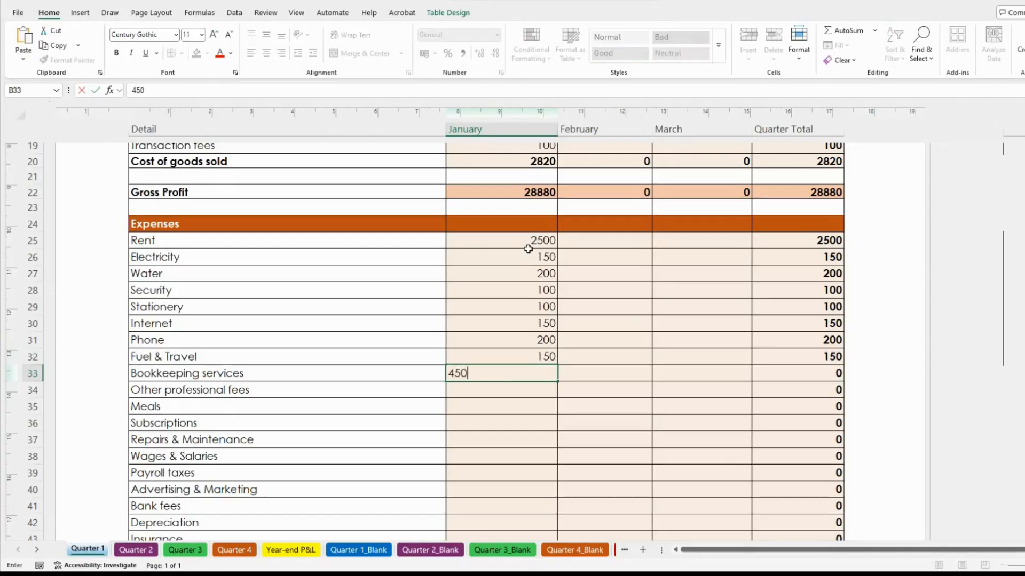
key(Return)
text(300)
key(Return)
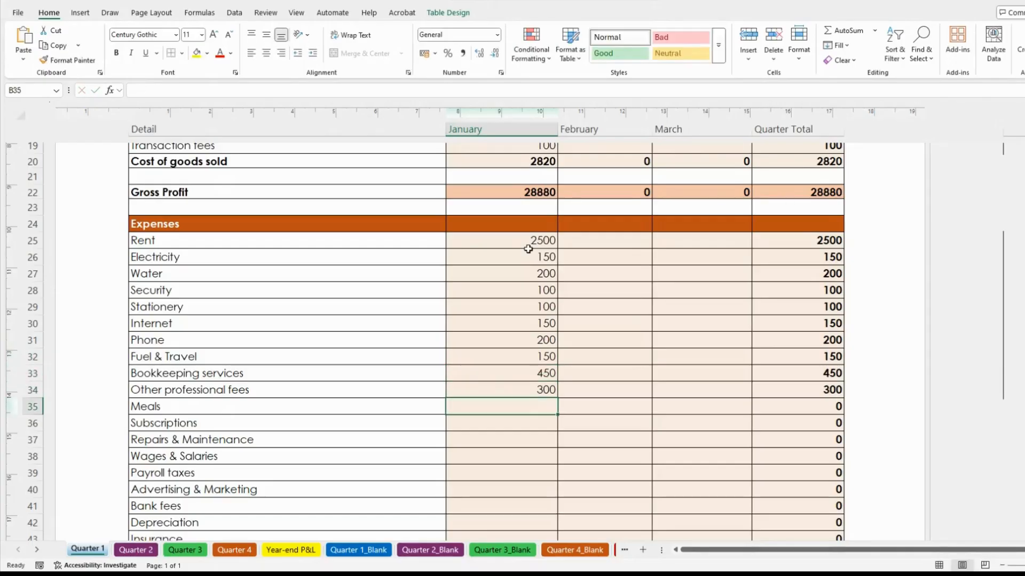
text(500)
key(Return)
Enter January Subscriptions 100, Repairs 150, Wages 1500, Payroll taxes 150, Advertising 100 and Bank fees 100
text(100)
key(Return)
text(150)
key(Return)
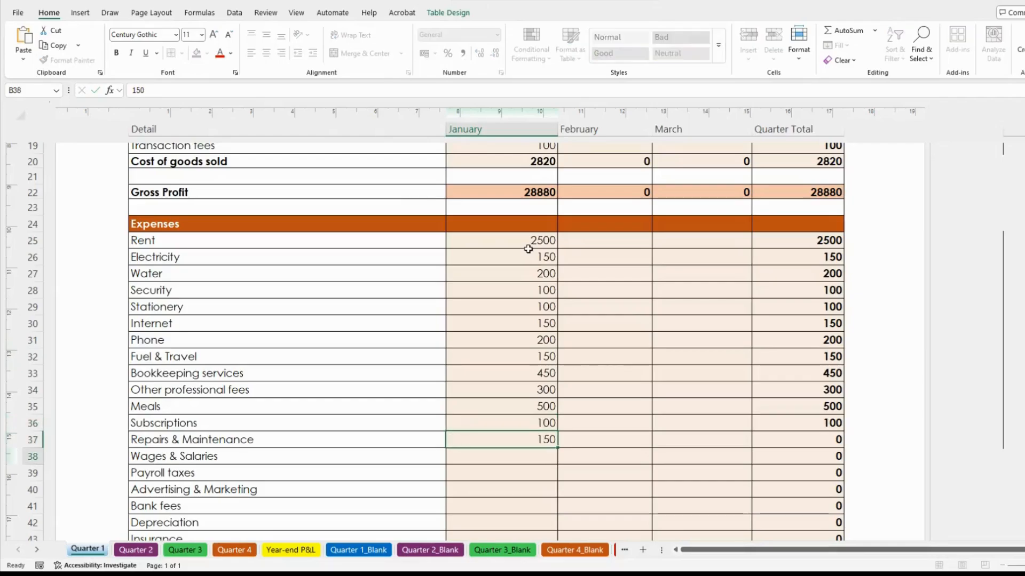
text(1500)
key(Return)
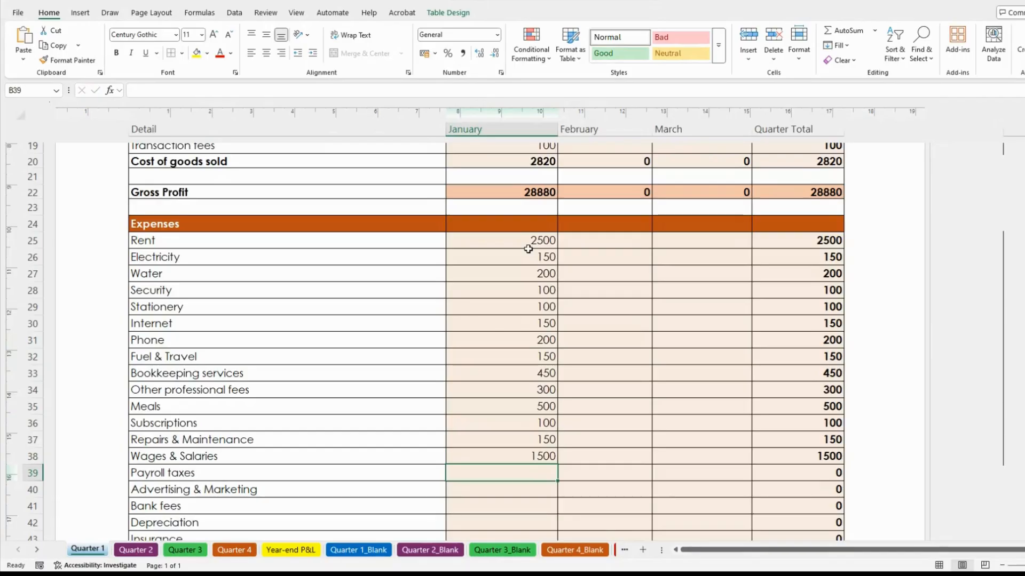
text(150)
key(Return)
text(100)
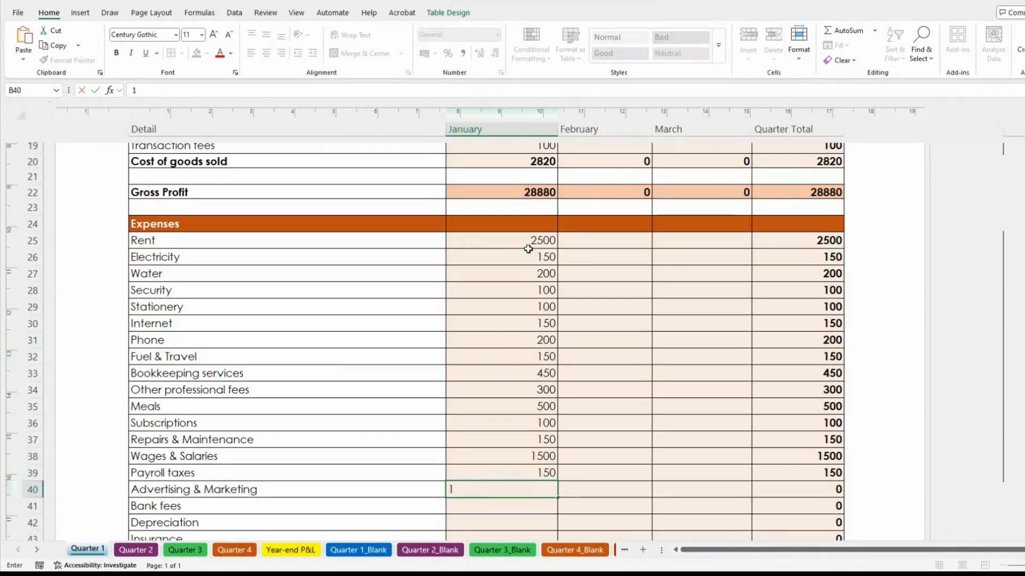
key(Return)
text(100)
key(Return)
Enter 100 each for January Depreciation, Insurance and Software, bringing total expenses to 7200
text(100)
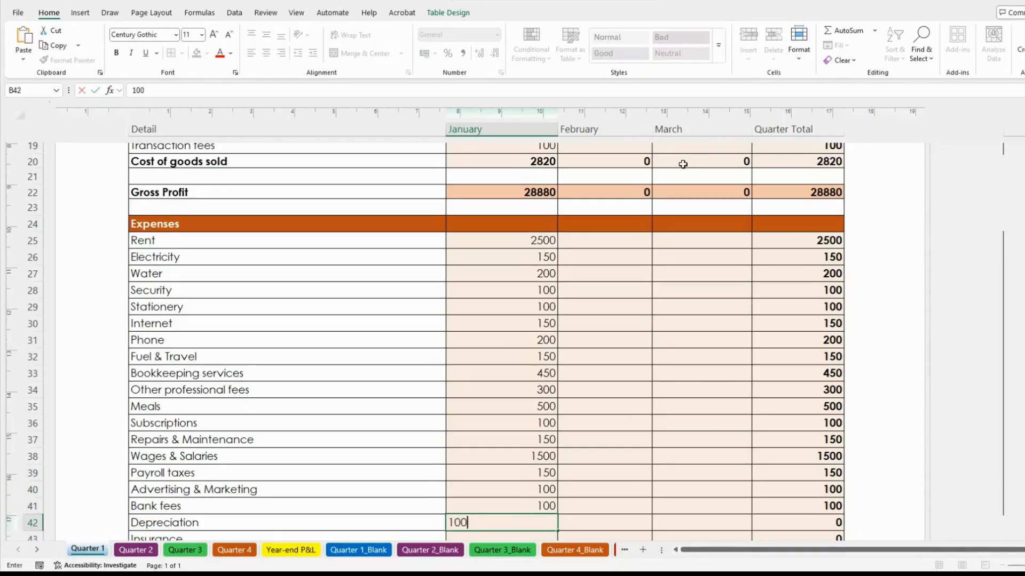
scroll(611, 157, down, 4)
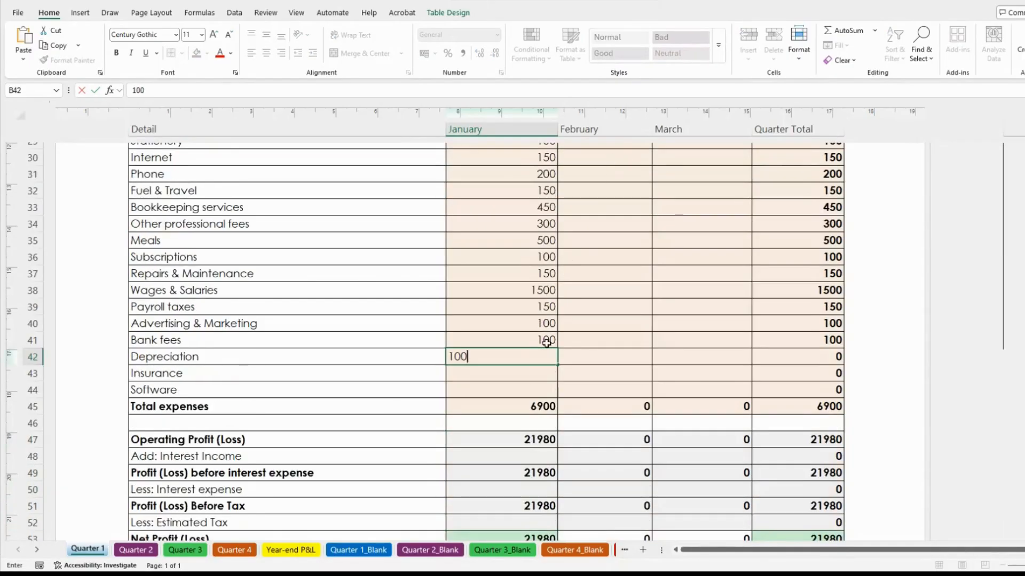
key(Return)
text(100)
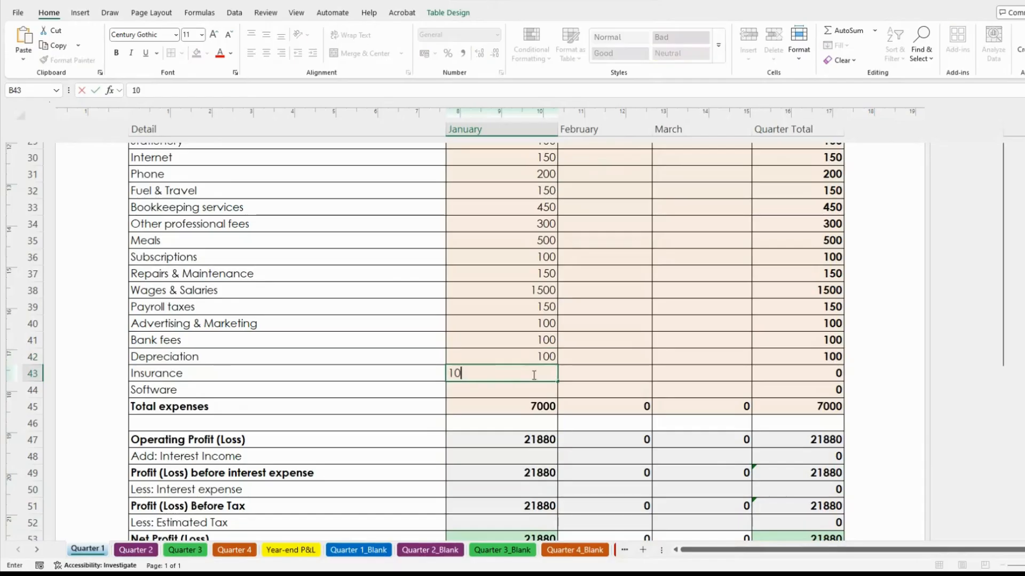
key(Return)
text(100)
key(Return)
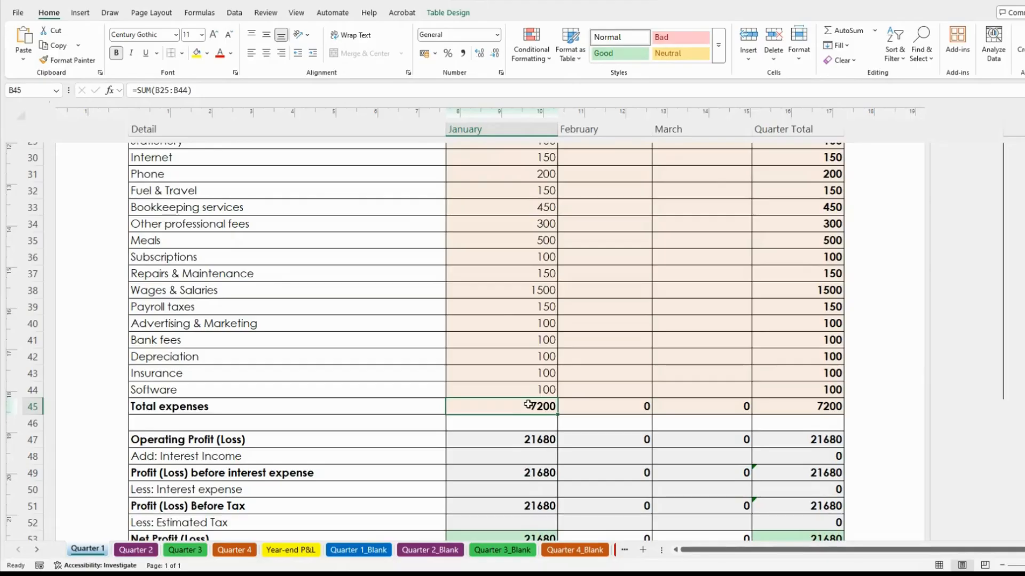
scroll(528, 406, up, 2)
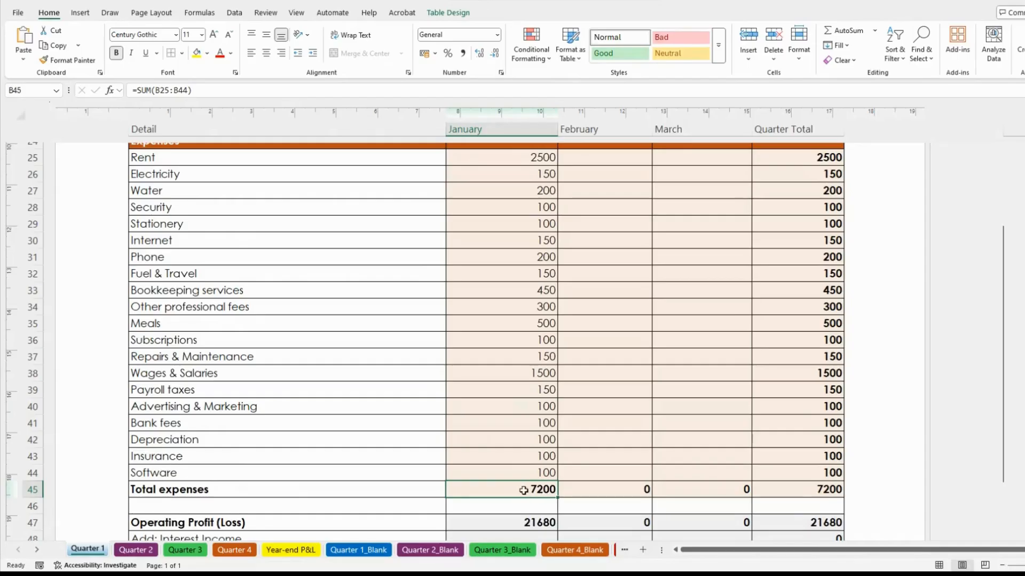
click(537, 156)
scroll(521, 212, down, 5)
click(536, 242)
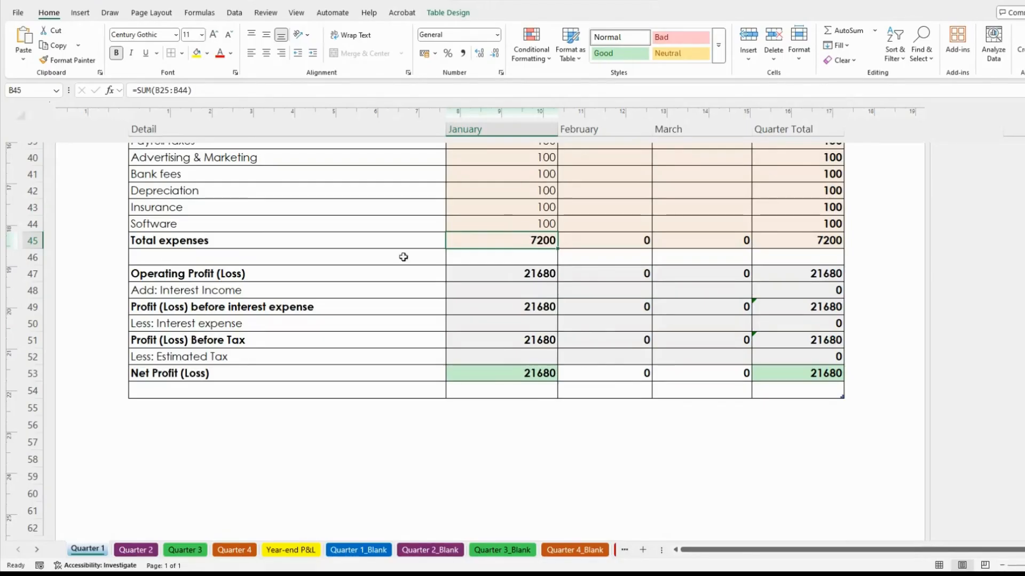
scroll(514, 255, up, 10)
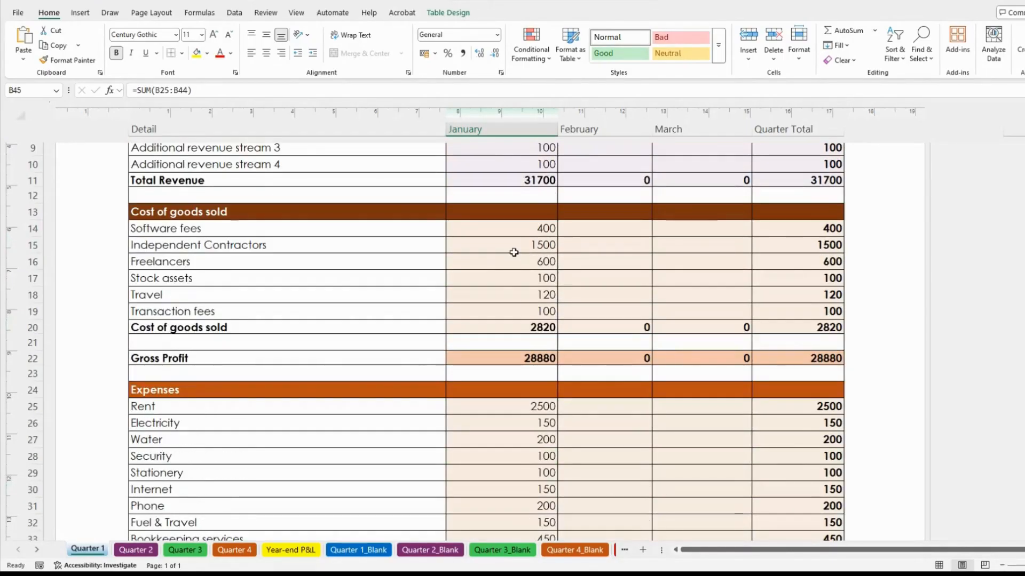
click(536, 358)
scroll(586, 319, down, 7)
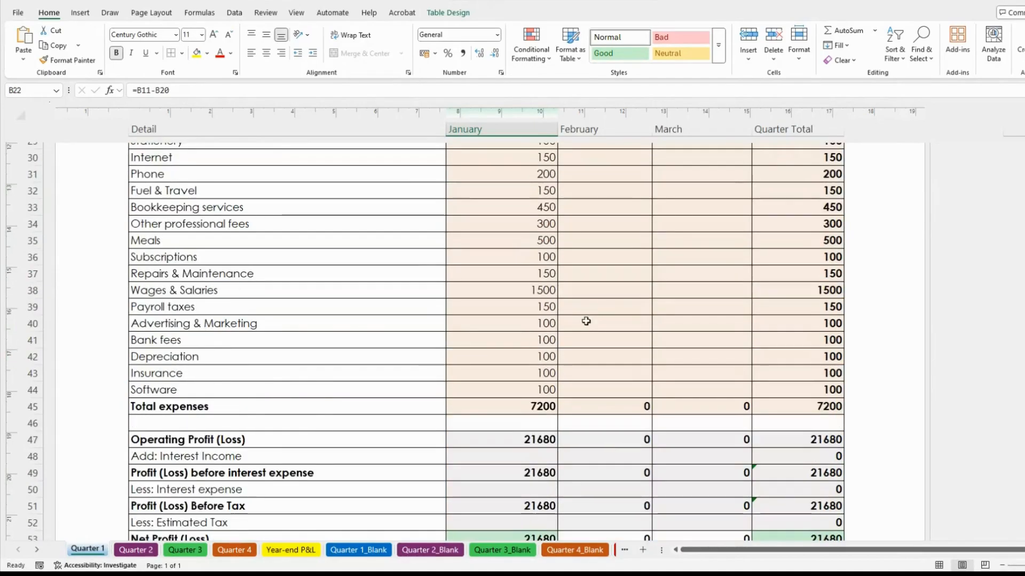
click(519, 406)
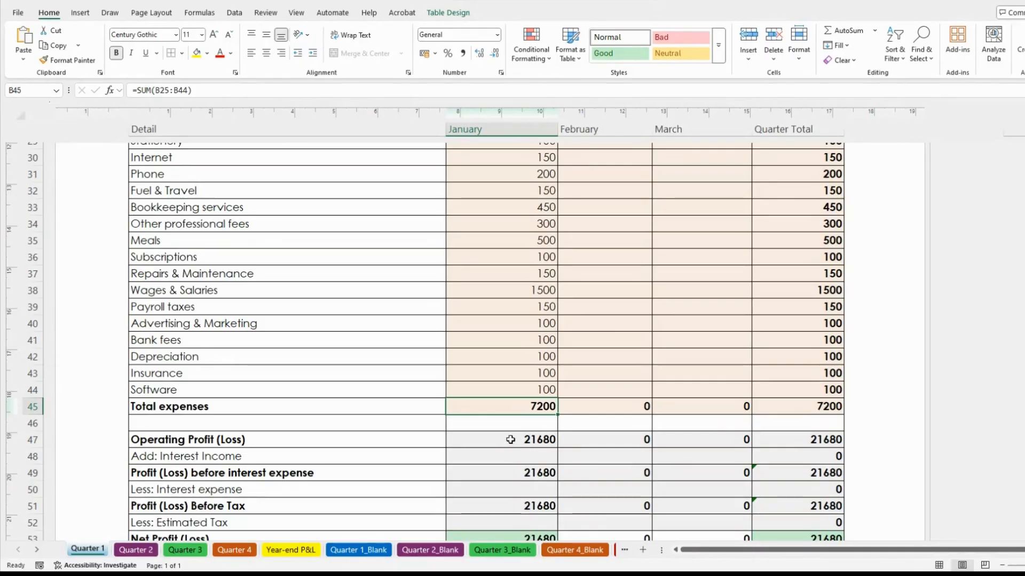
click(510, 440)
scroll(600, 367, down, 3)
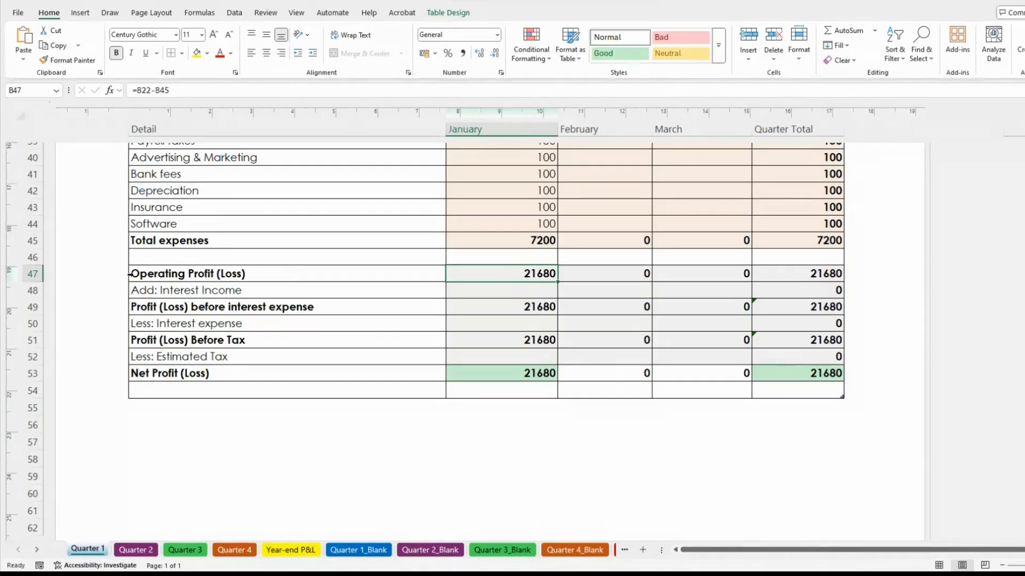
click(30, 290)
drag(31, 291, 31, 307)
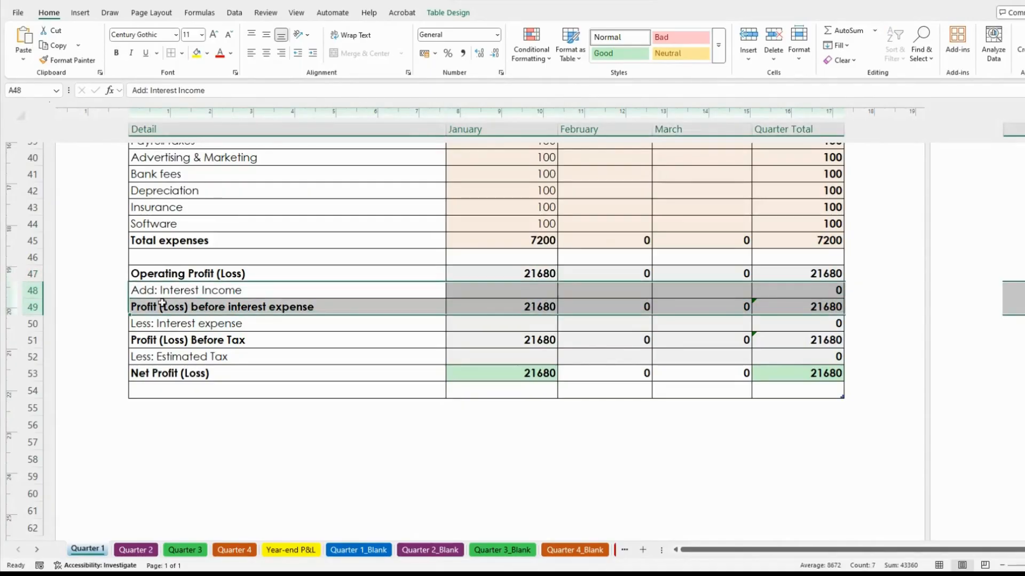
click(183, 291)
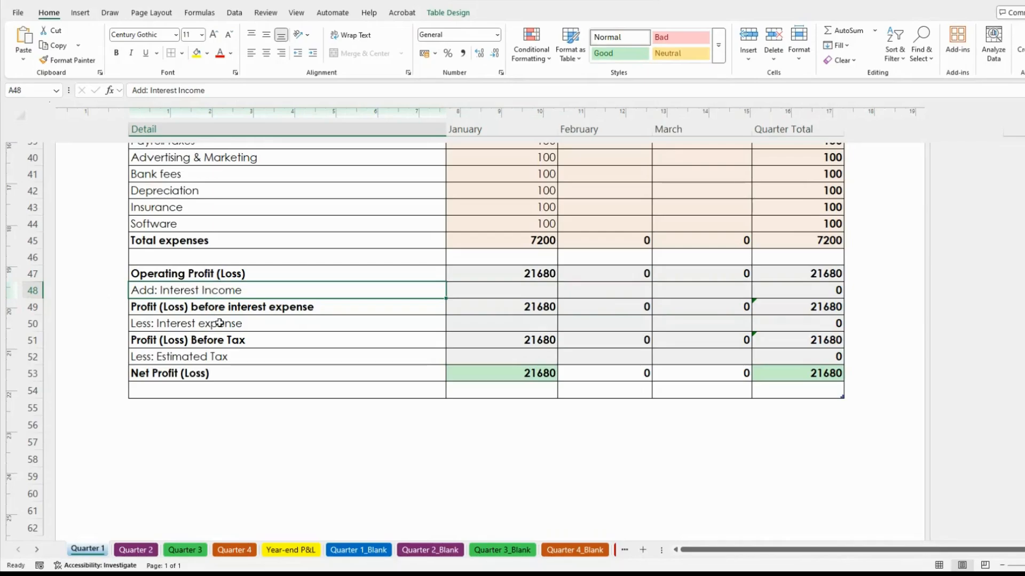
drag(32, 290, 37, 392)
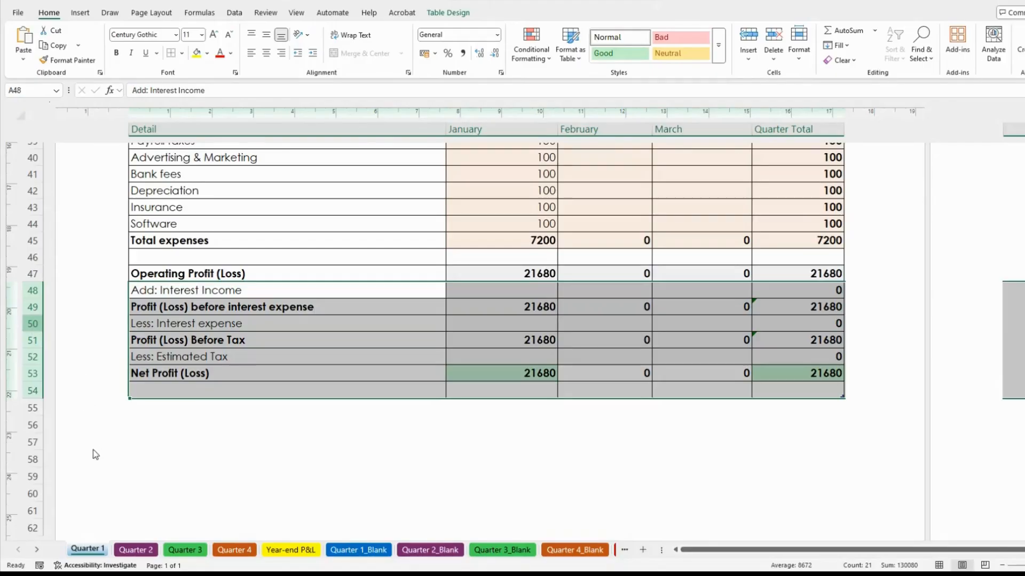
key(ctrl+minus)
click(163, 274)
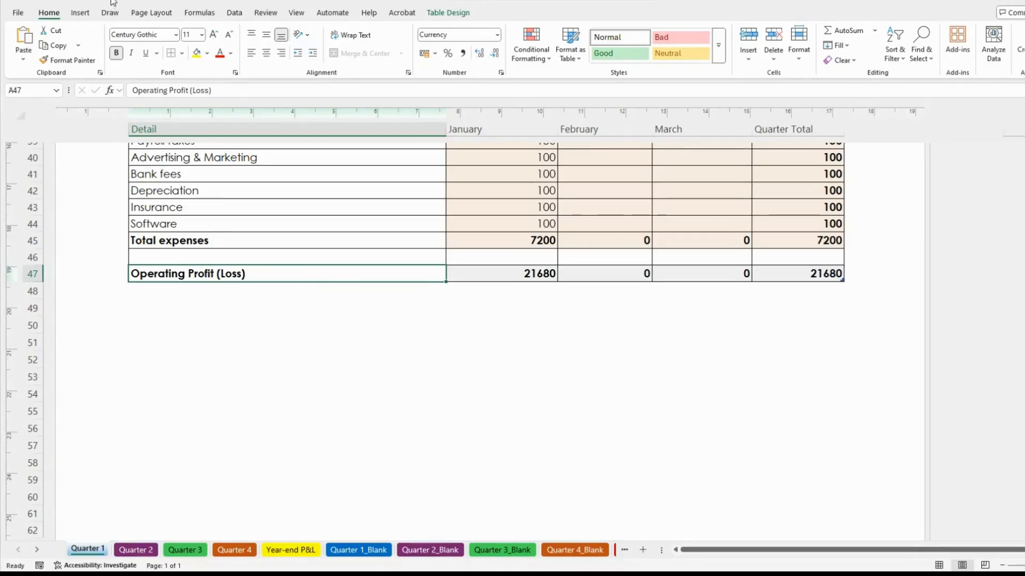
key(ctrl+v)
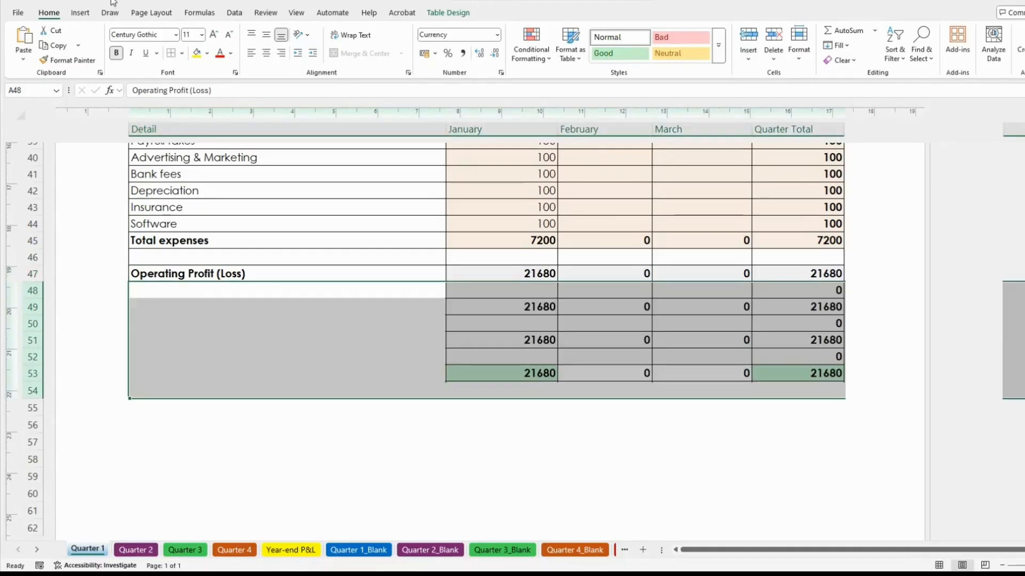
click(439, 337)
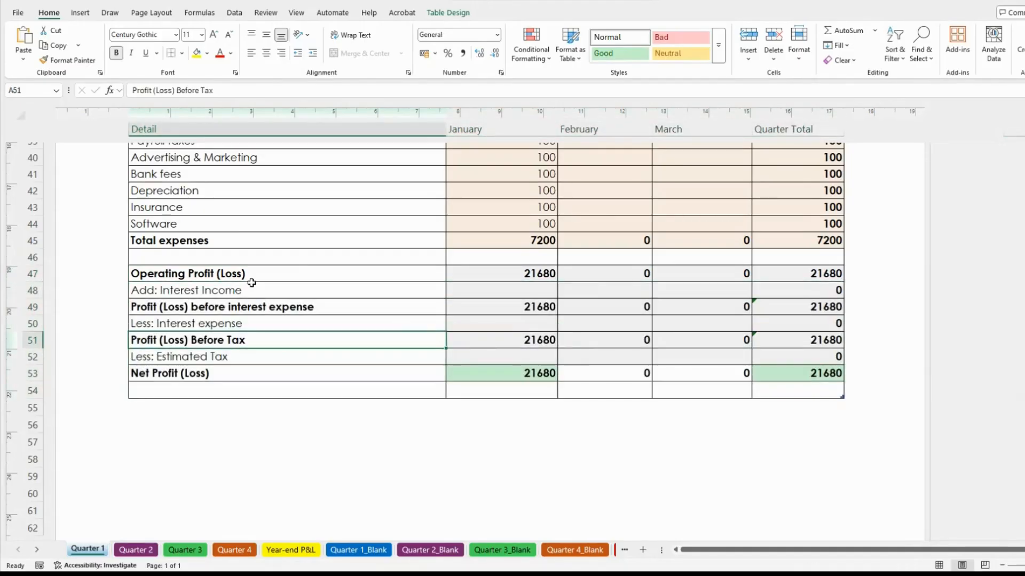
click(275, 278)
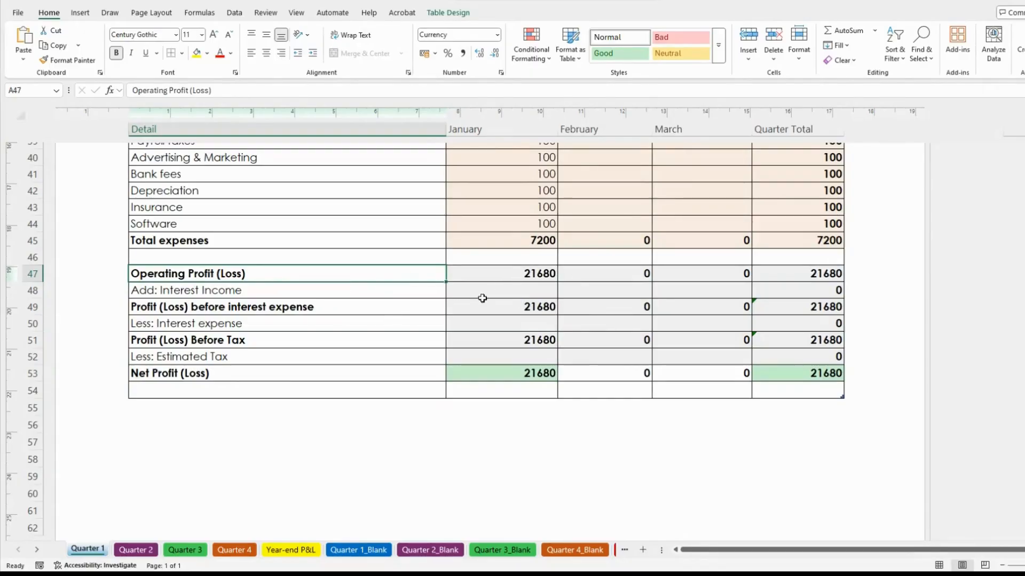
click(513, 291)
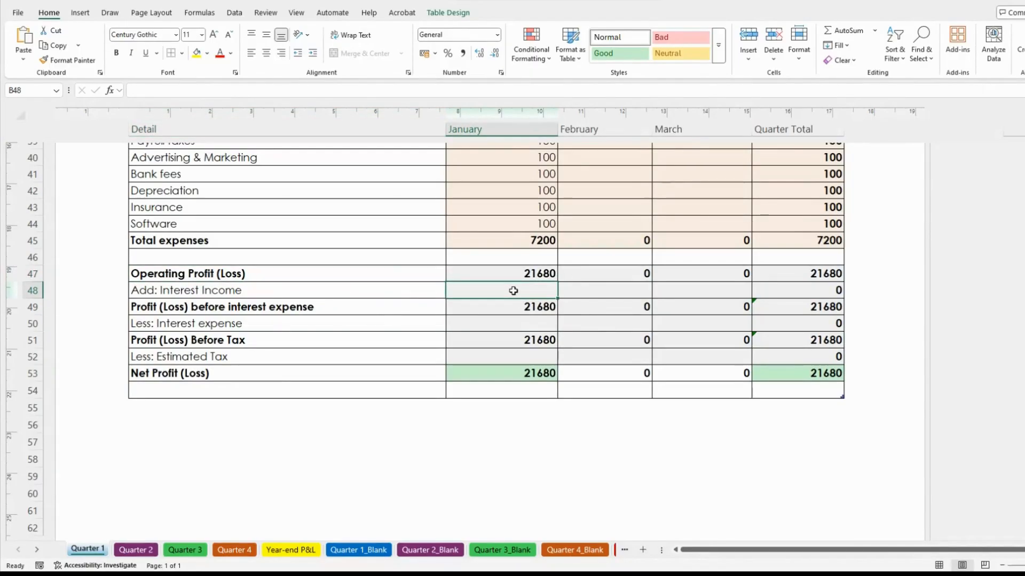
Enter 200 as January Interest Income in B48, lifting Net Profit to 21880
text(200)
key(Return)
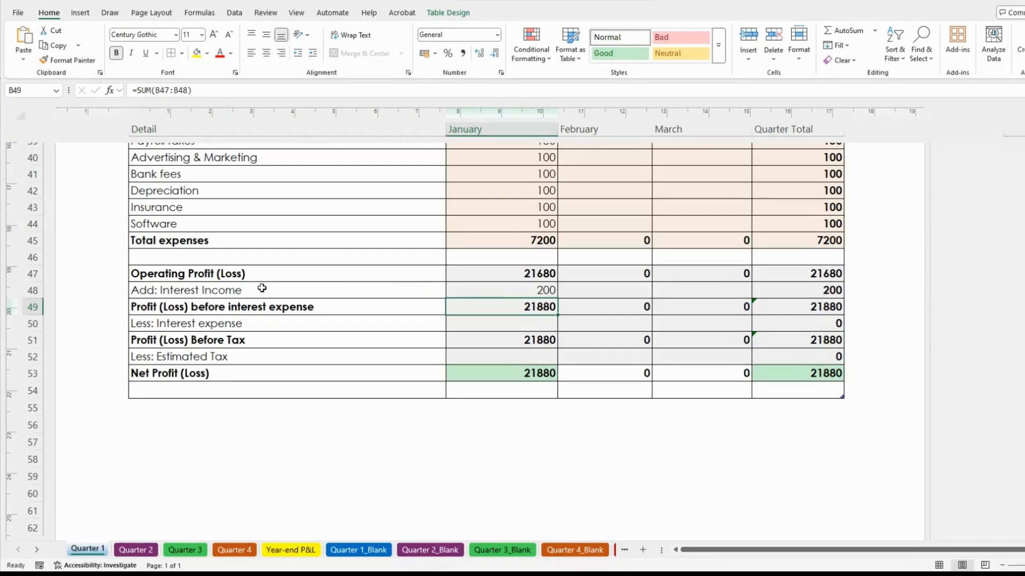
click(274, 290)
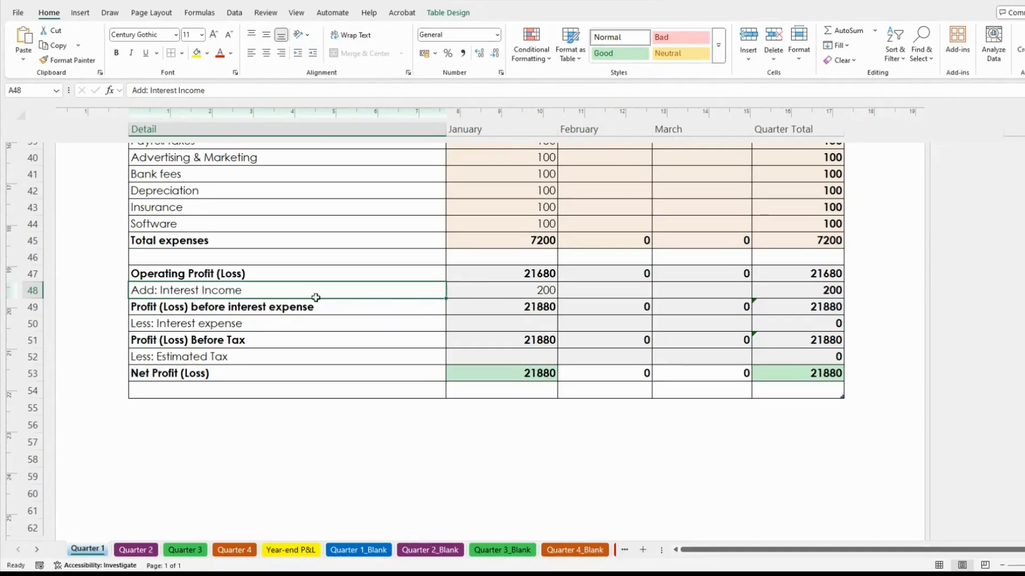
click(131, 306)
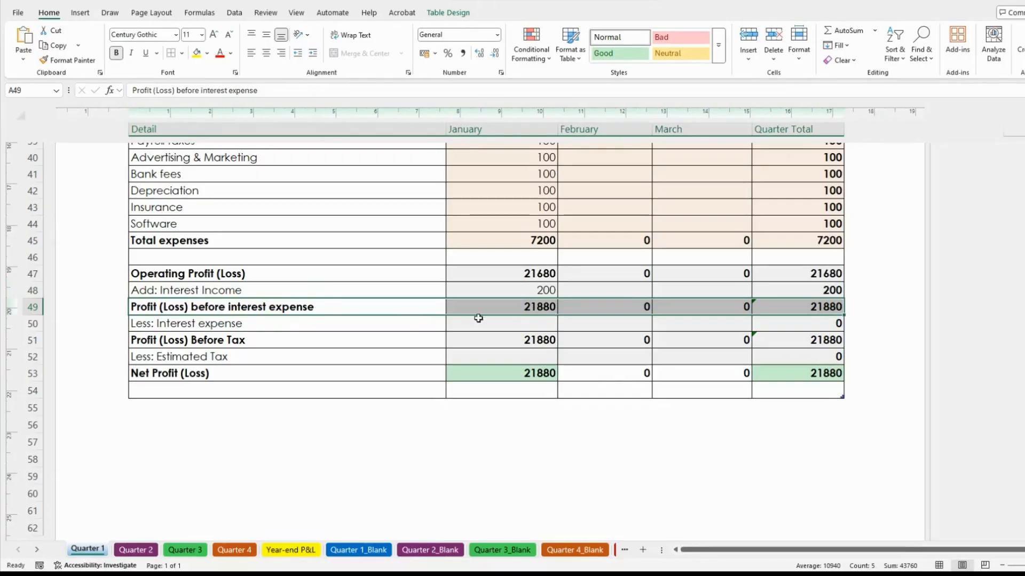
click(529, 310)
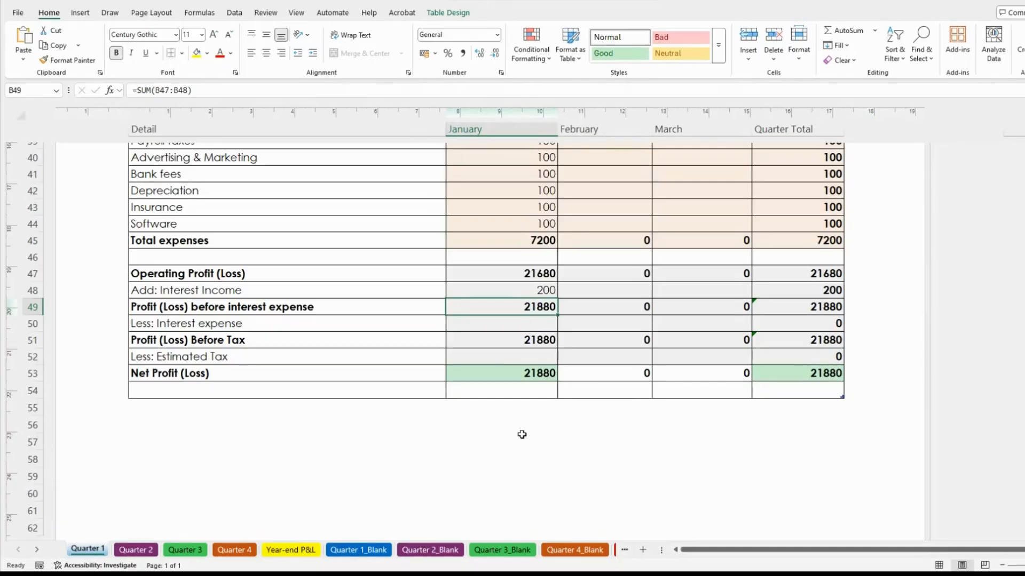
click(517, 323)
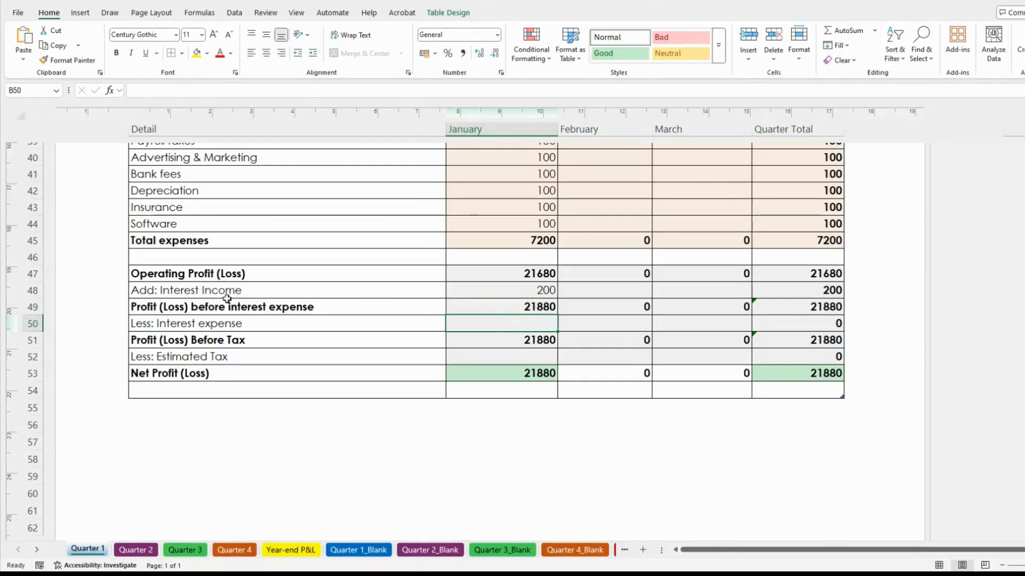
click(265, 323)
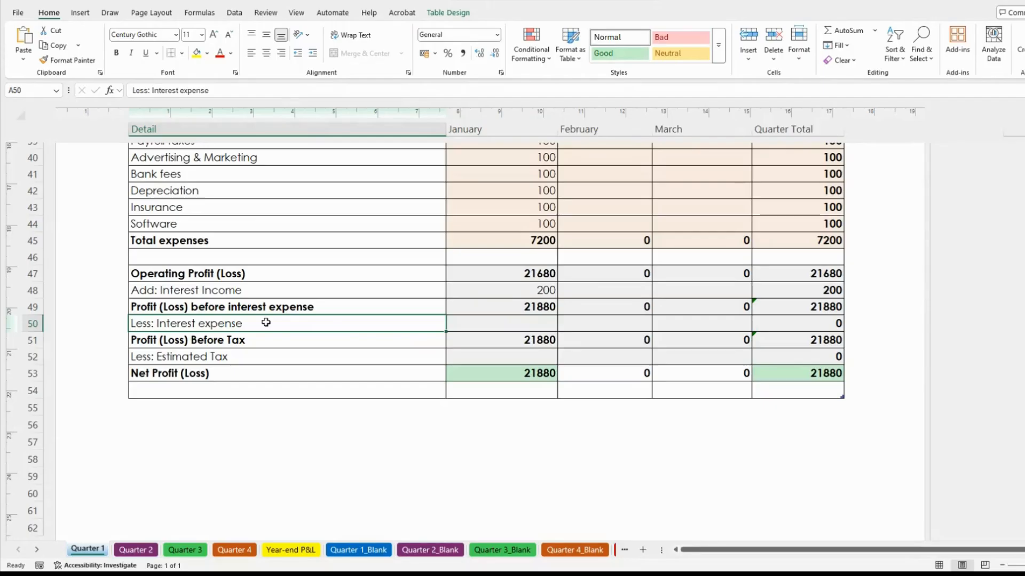
Enter 500 as January Interest expense in B50 and check the Profit Before Tax formula
click(517, 325)
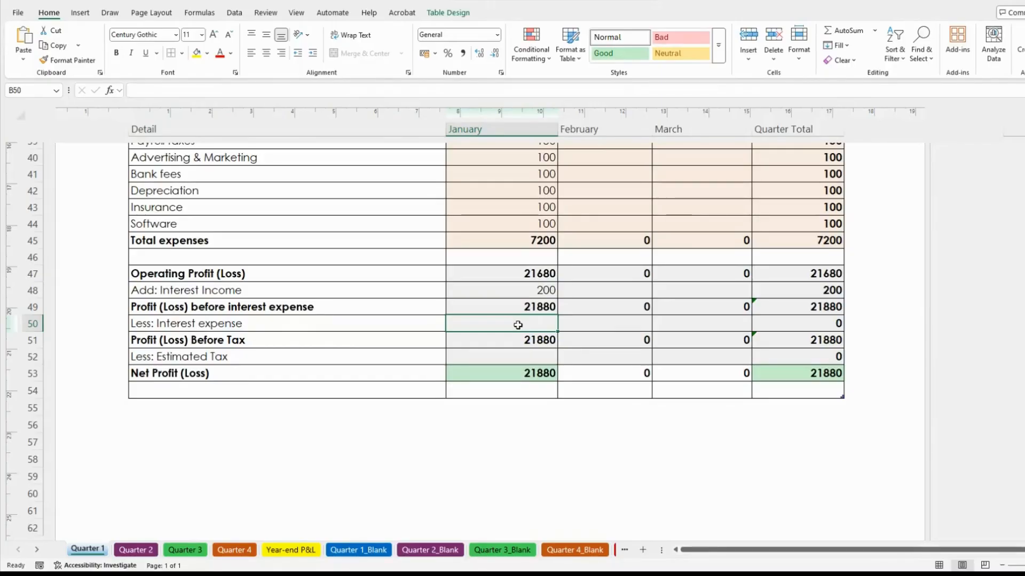
text(500)
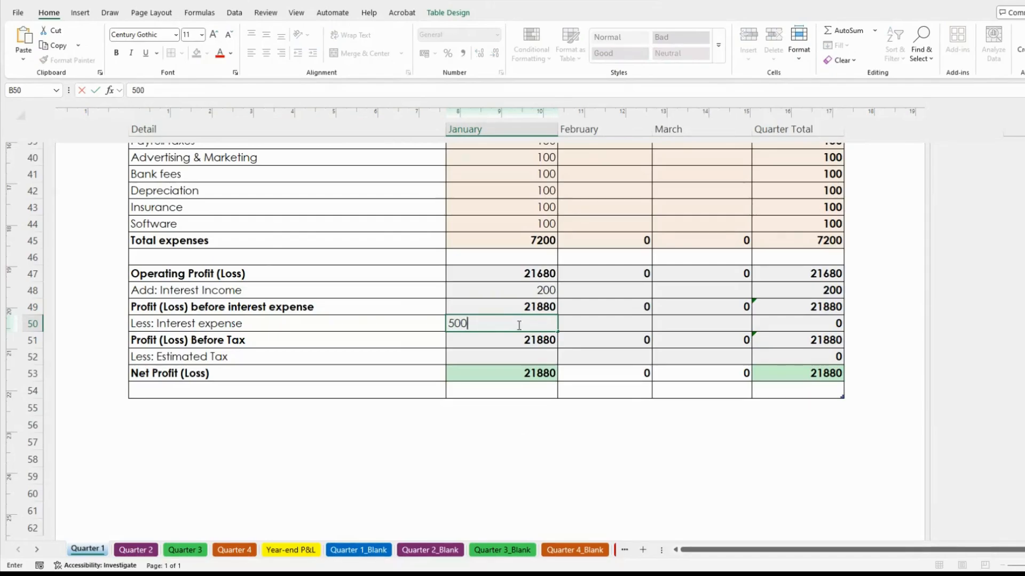
key(Return)
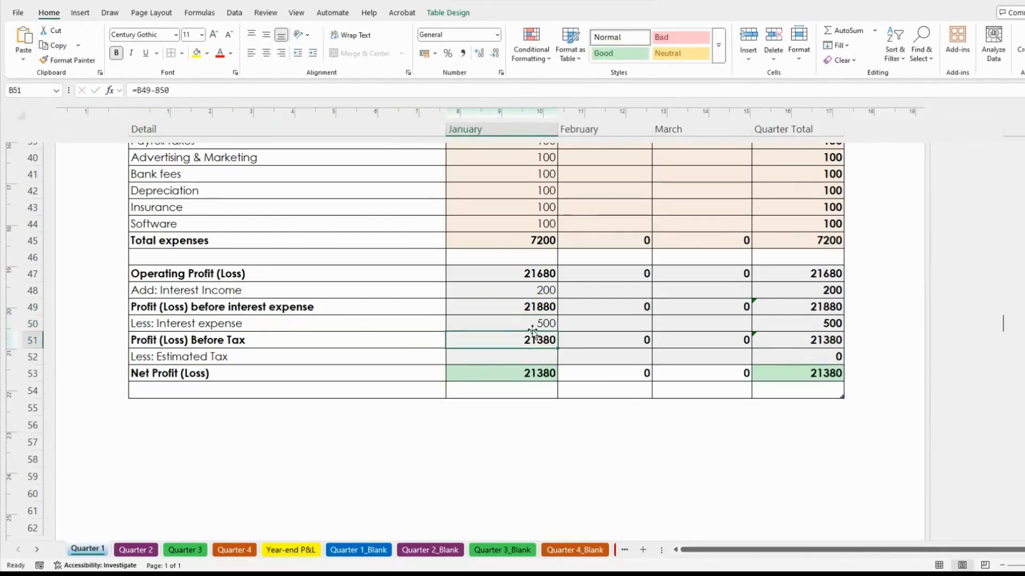
click(530, 326)
click(246, 324)
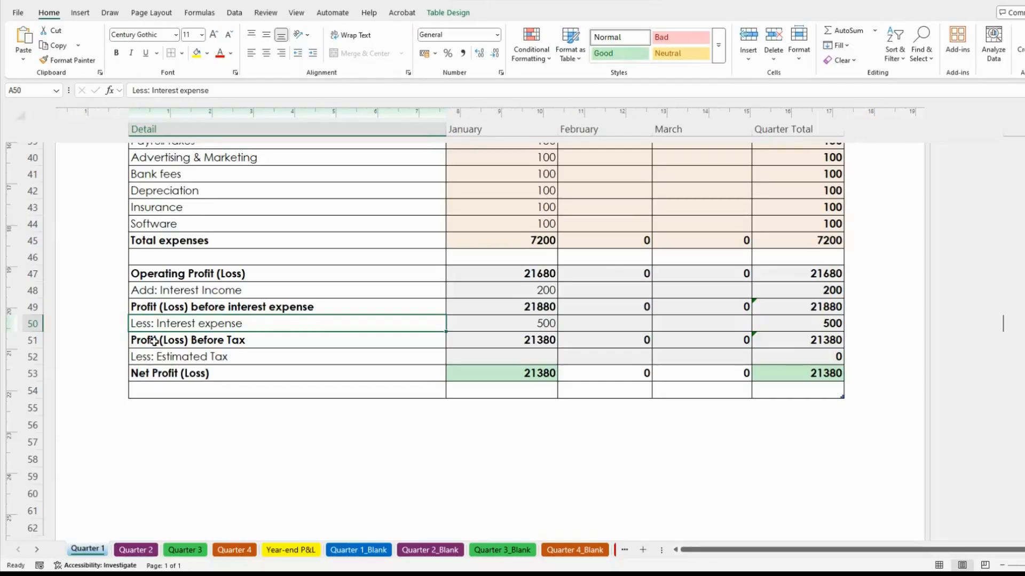
click(545, 340)
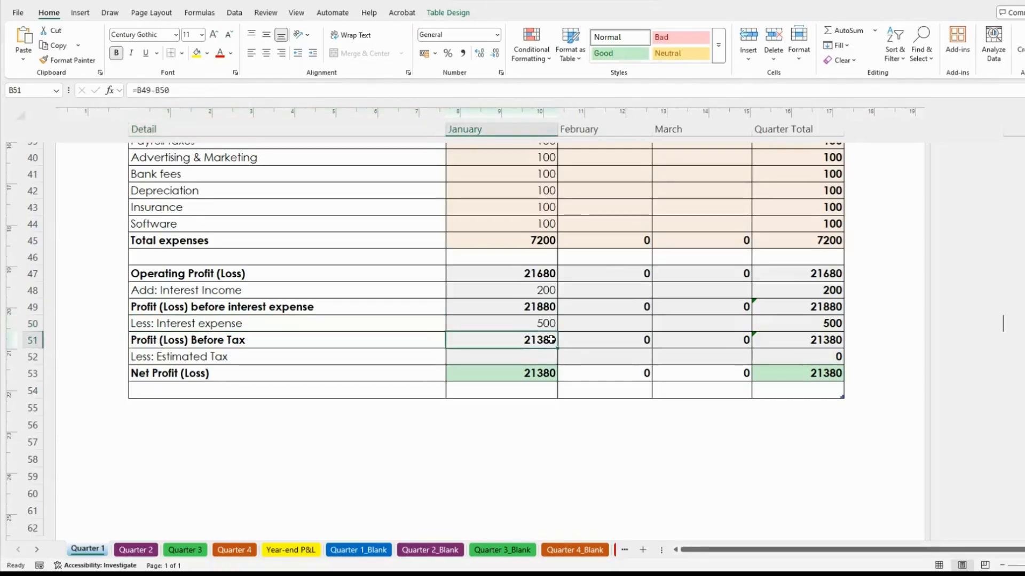
click(498, 361)
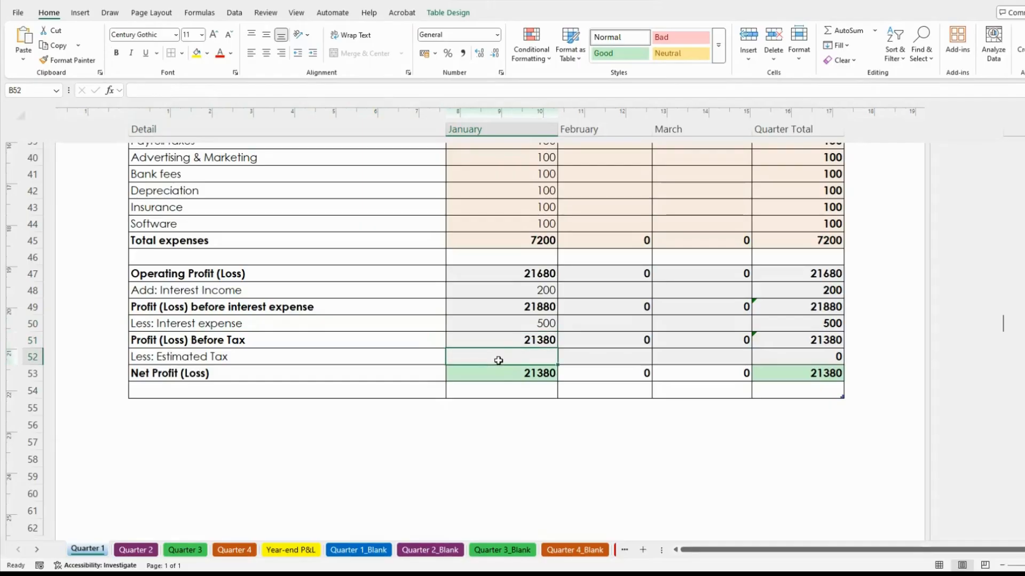
Enter 3500 as January Estimated Tax in B52, dropping Net Profit to 17880
click(195, 357)
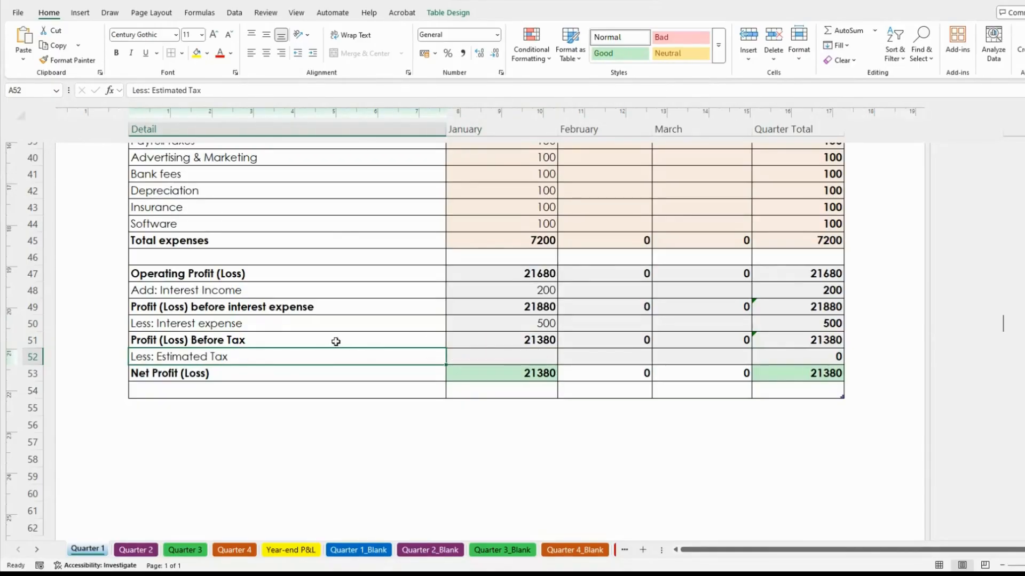
click(506, 357)
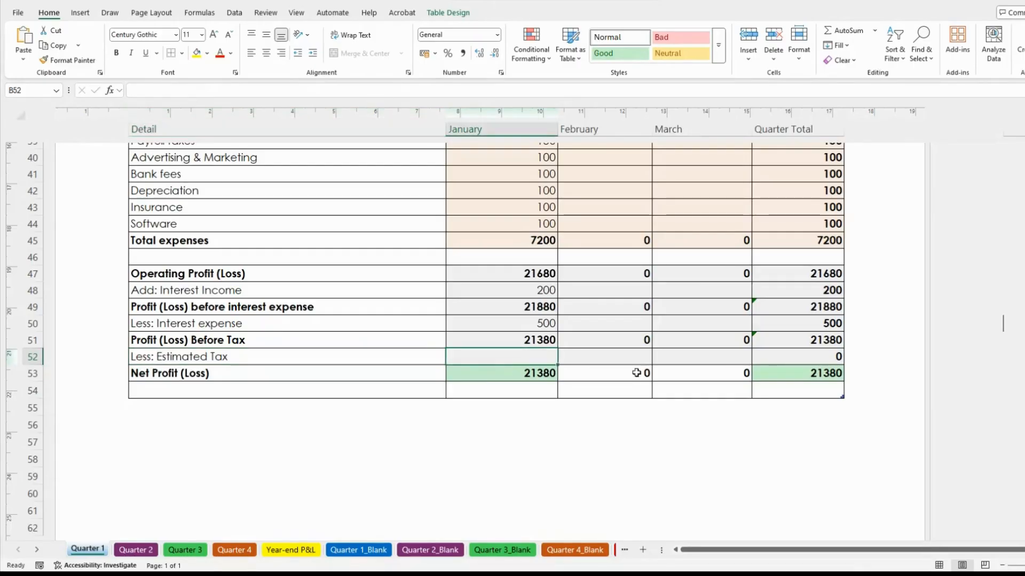
text(3500)
key(Return)
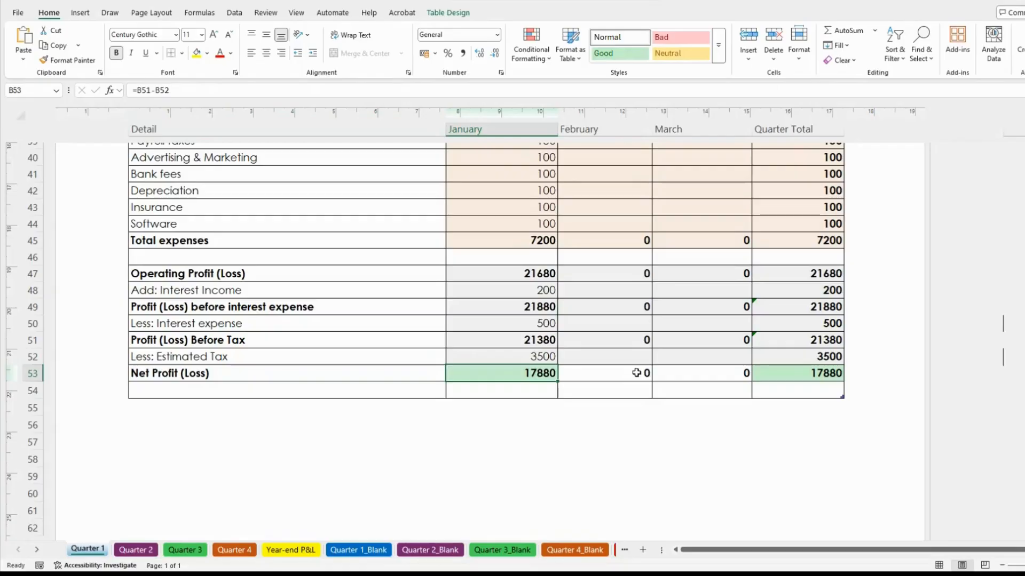
click(527, 357)
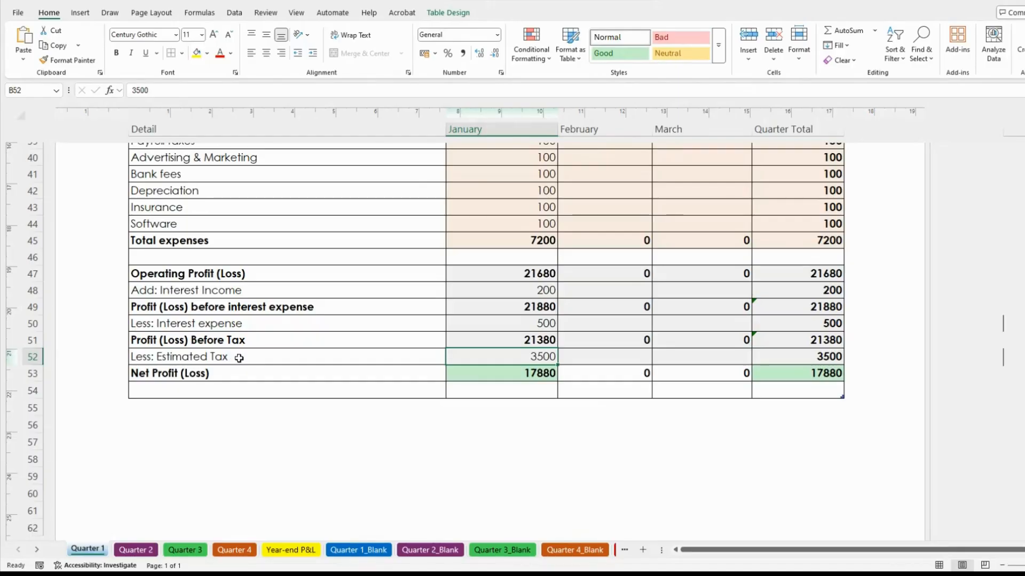
click(238, 357)
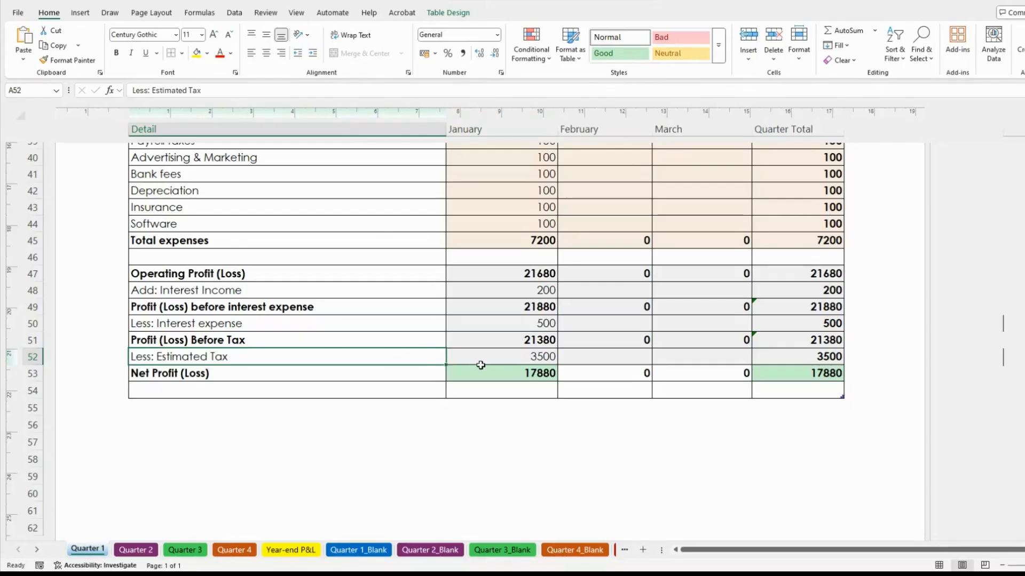
click(511, 357)
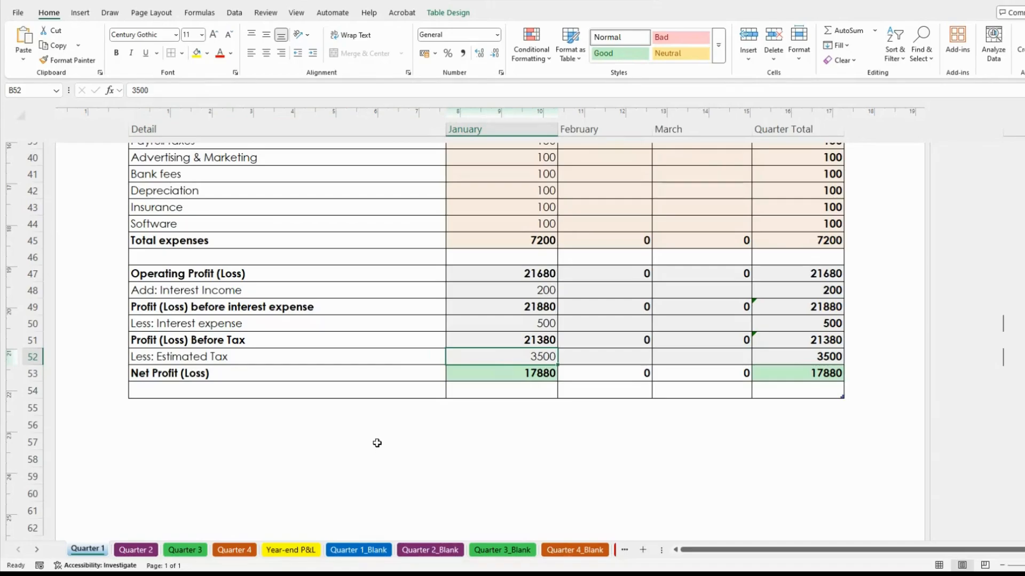
click(220, 361)
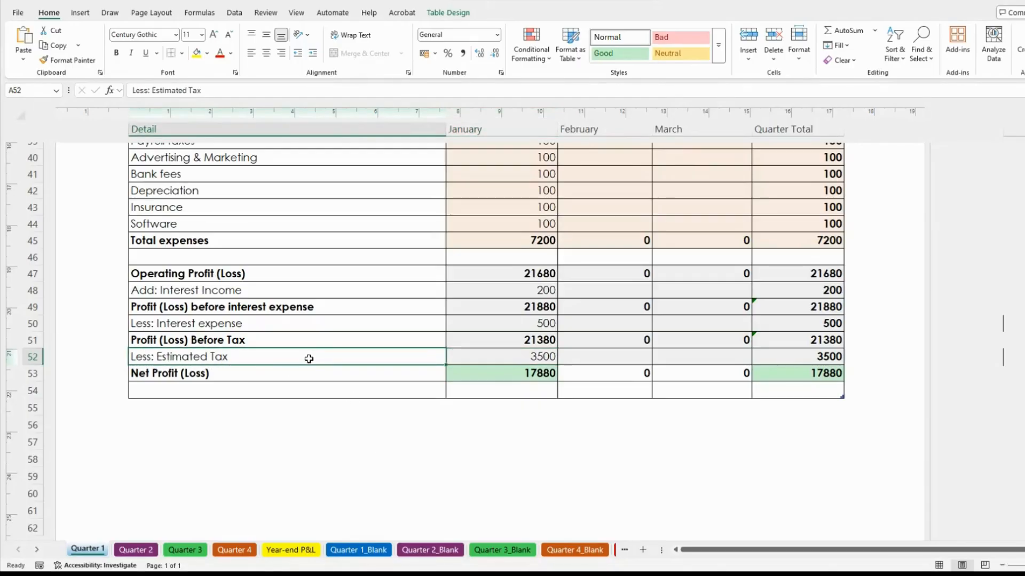
click(541, 356)
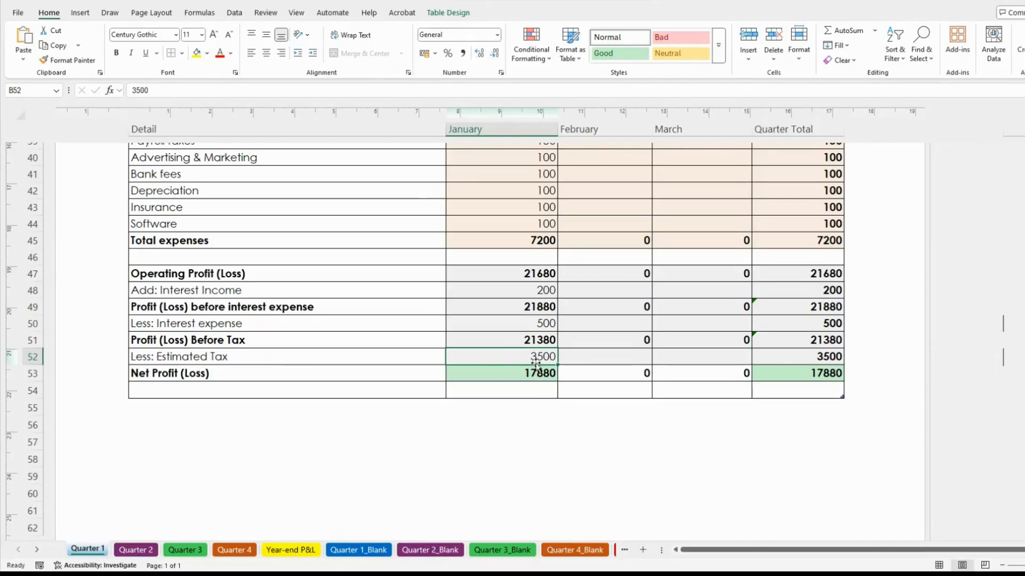
click(527, 341)
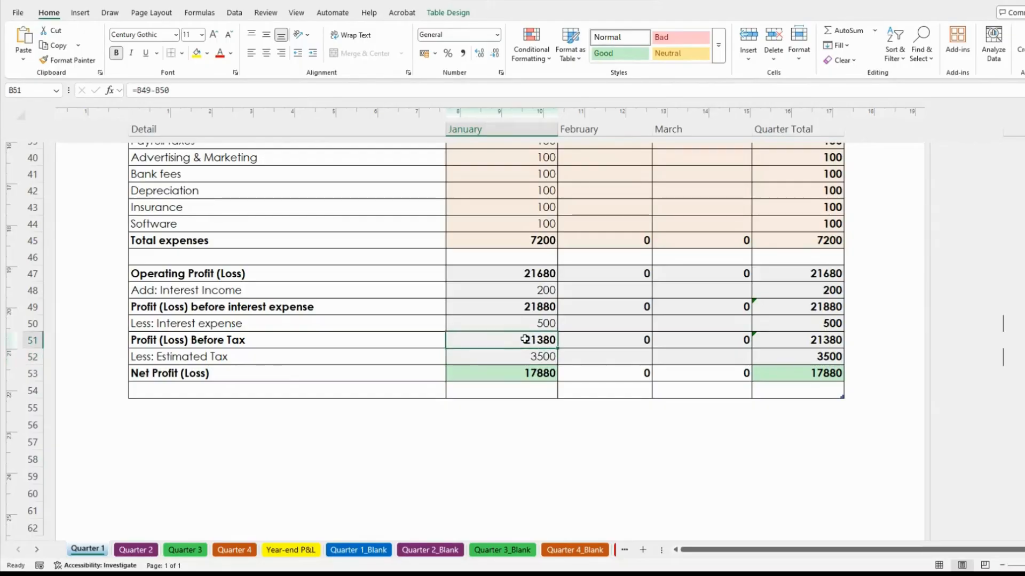
click(527, 356)
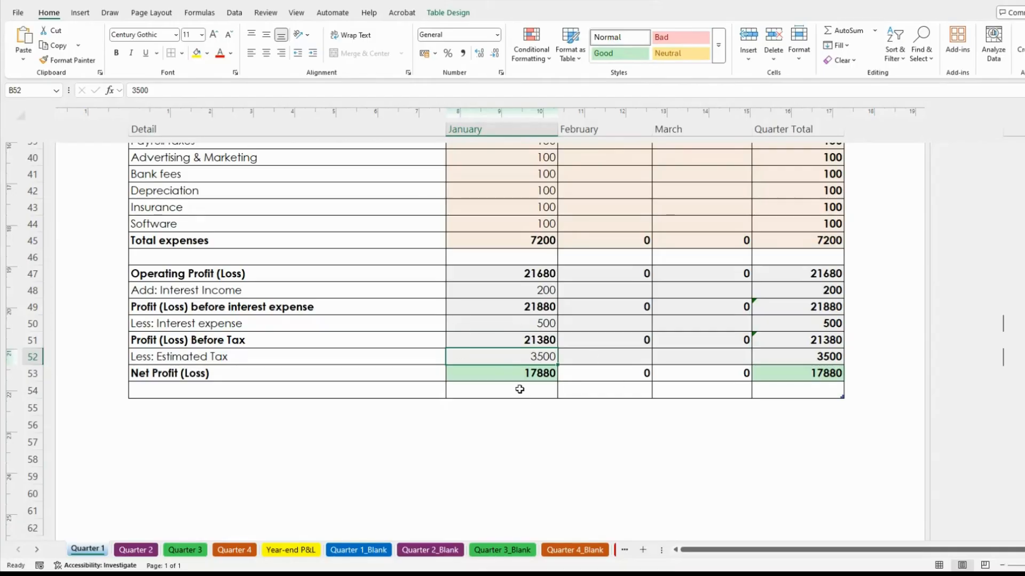
click(515, 340)
click(533, 357)
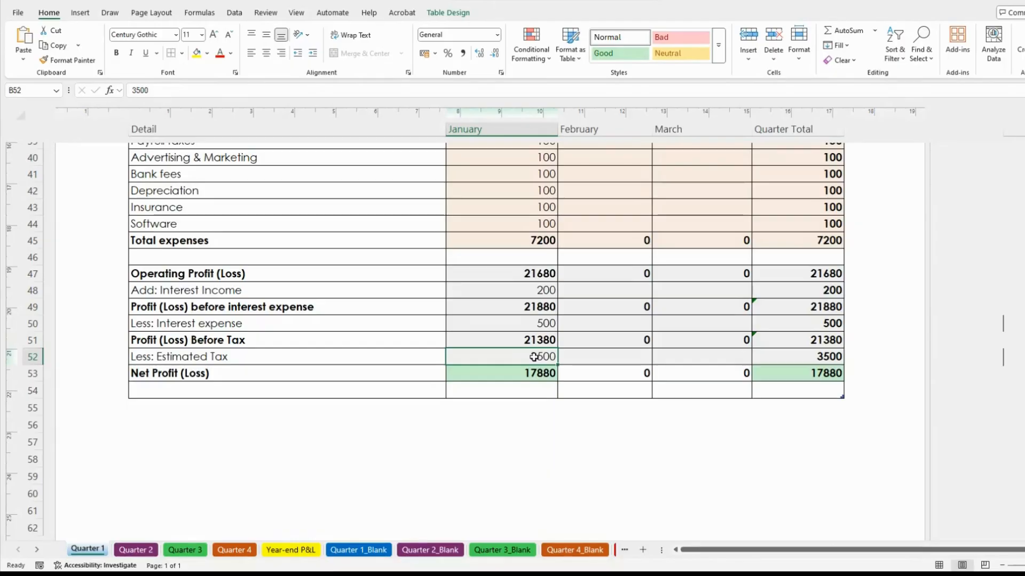
click(606, 394)
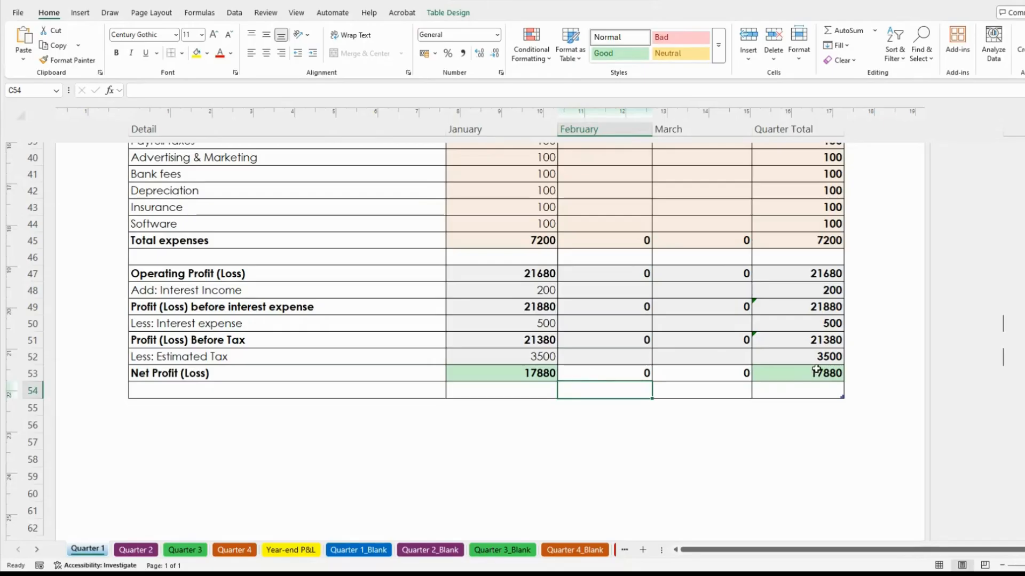
click(454, 575)
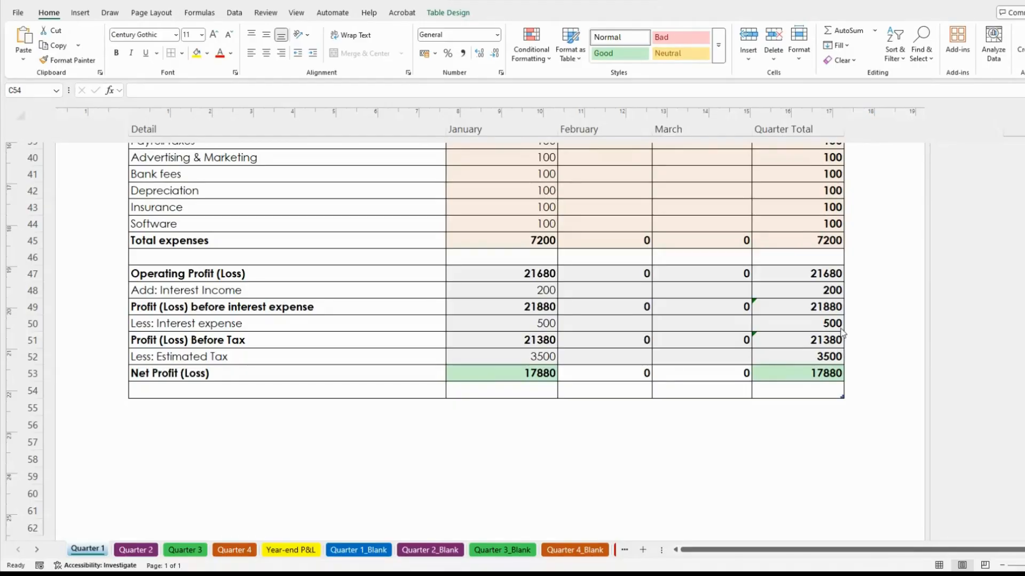
Change January Estimated Tax in B52 to 3000, raising Net Profit to 18380
click(518, 356)
text(3000)
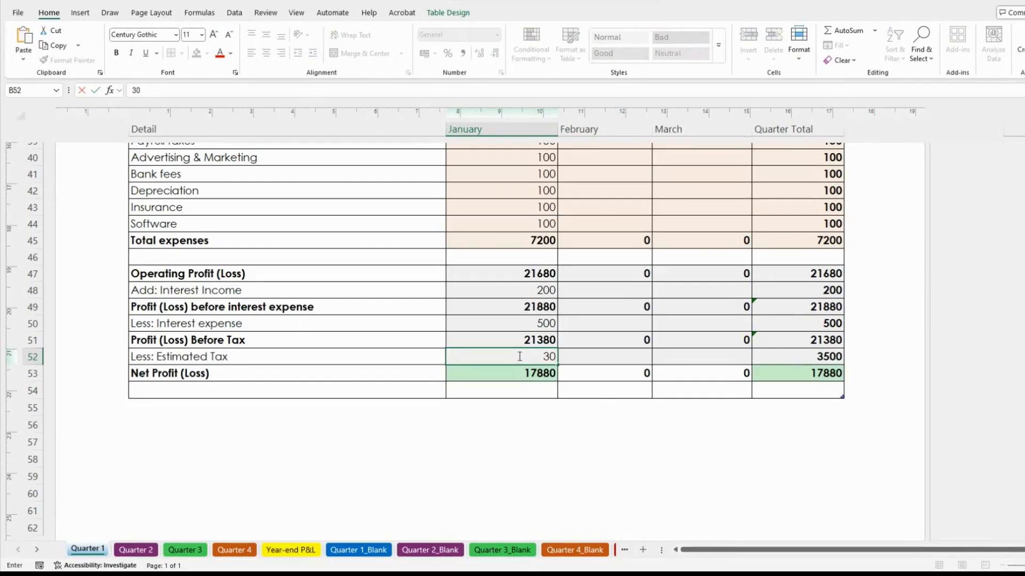
key(Tab)
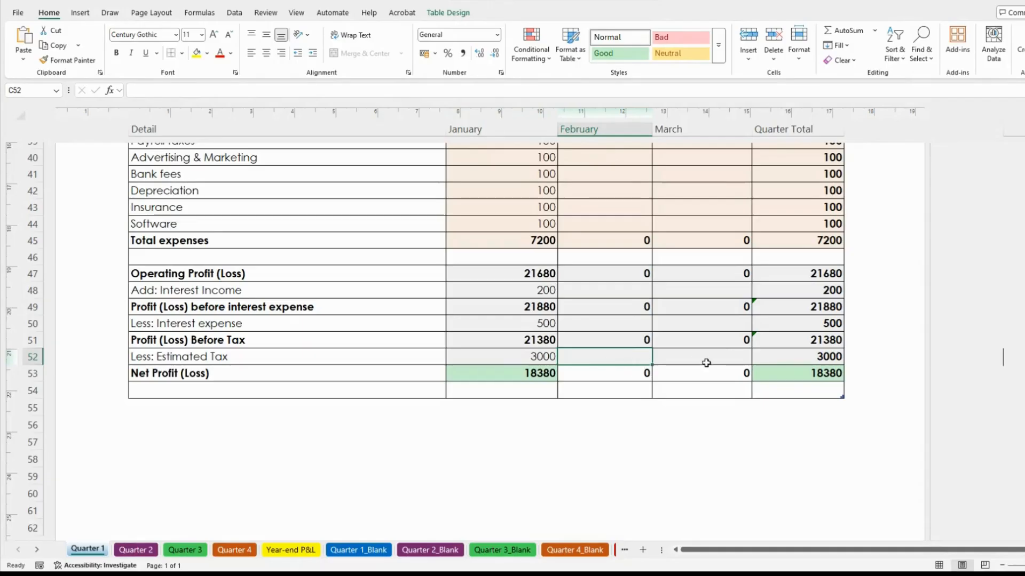
click(536, 362)
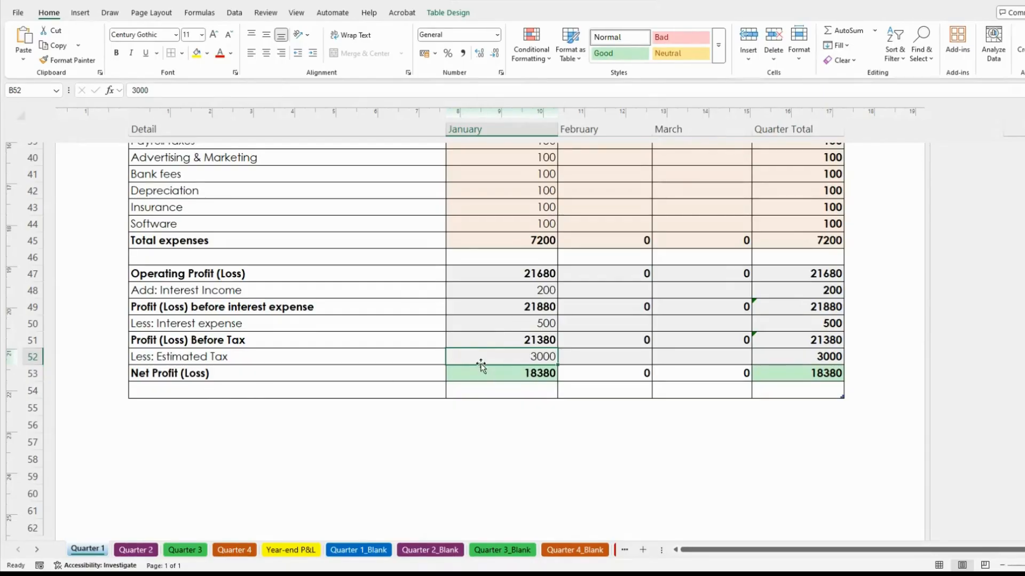
click(167, 374)
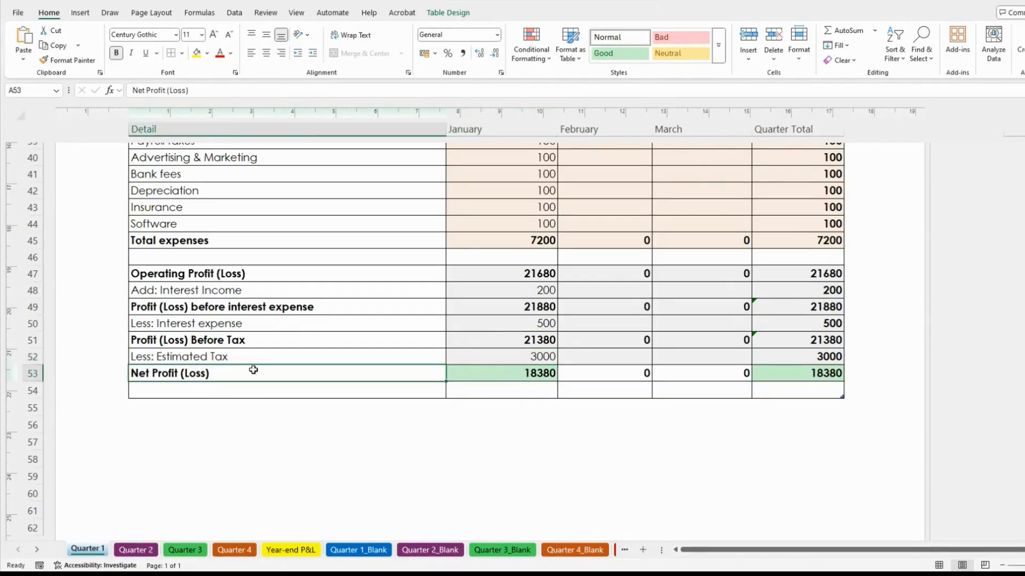
click(517, 373)
drag(535, 382, 539, 386)
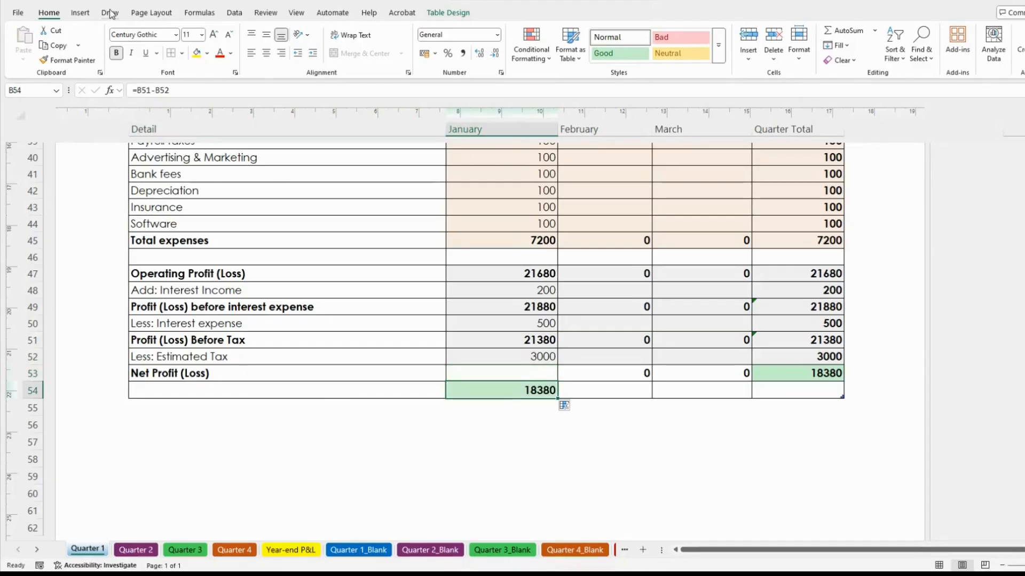
key(ctrl+z)
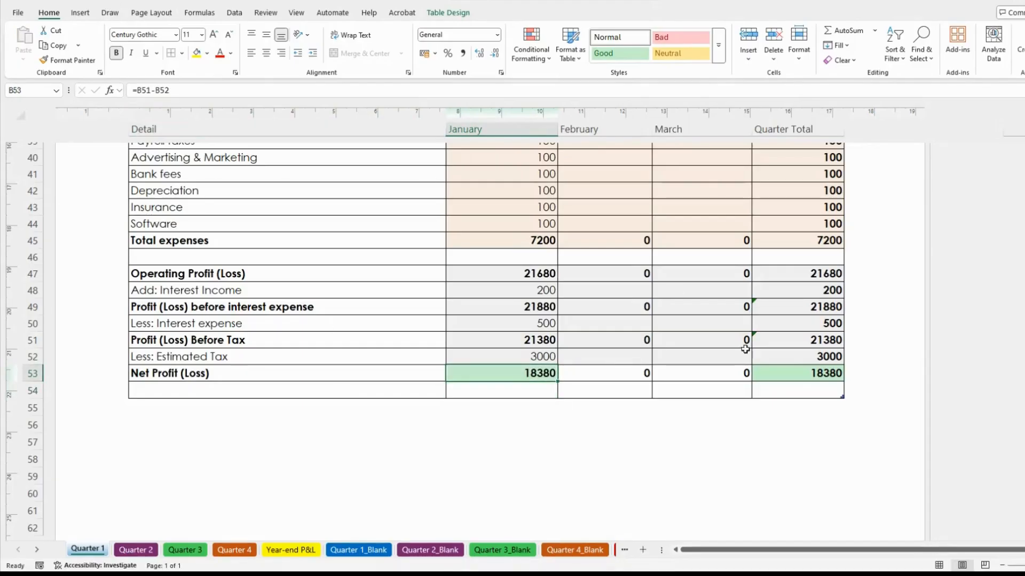
click(575, 409)
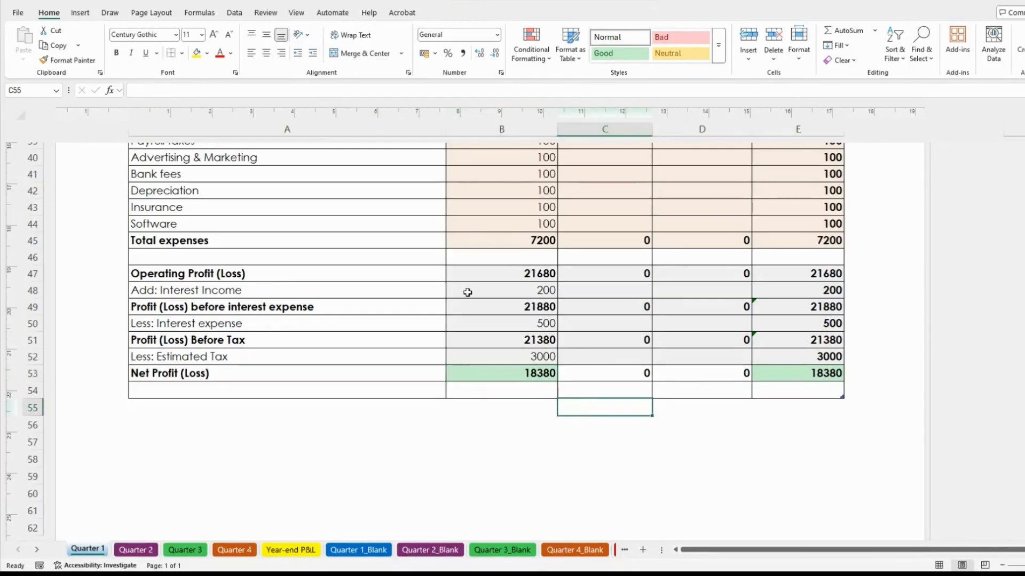
click(534, 373)
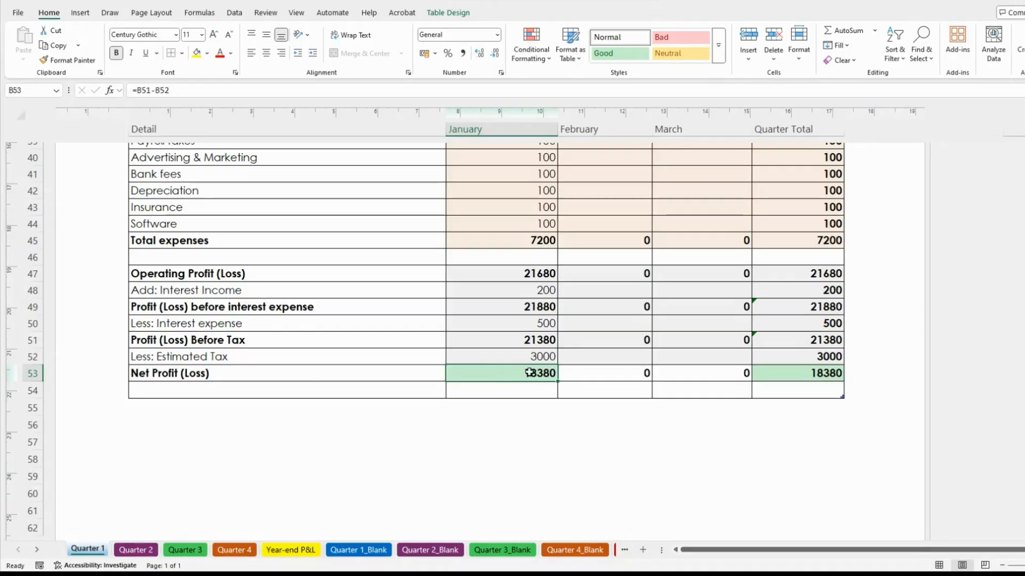
Scroll through the sheet to review January's Total Revenue 31700 and Net Profit 18380
scroll(514, 300, up, 12)
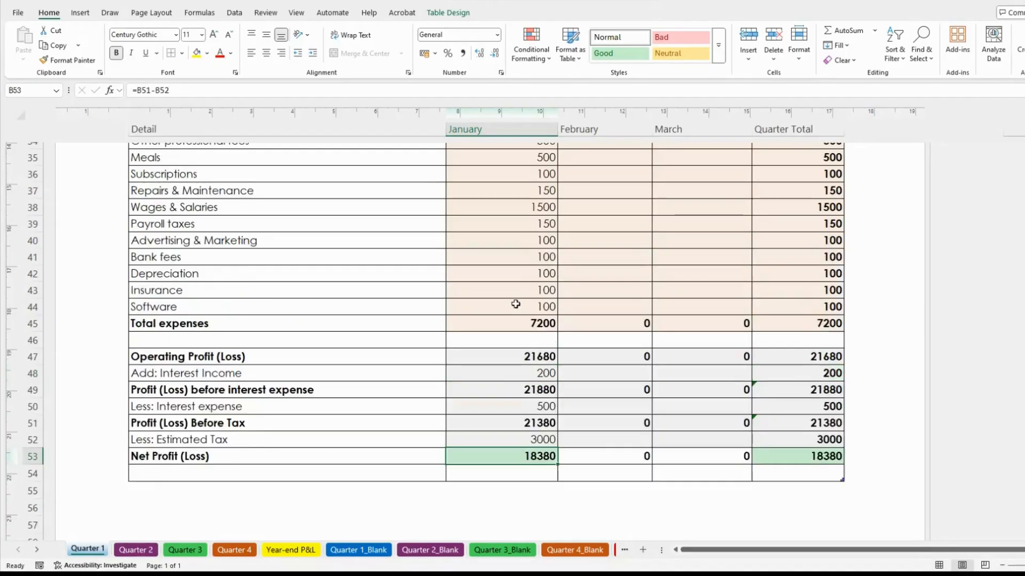
scroll(515, 304, up, 2)
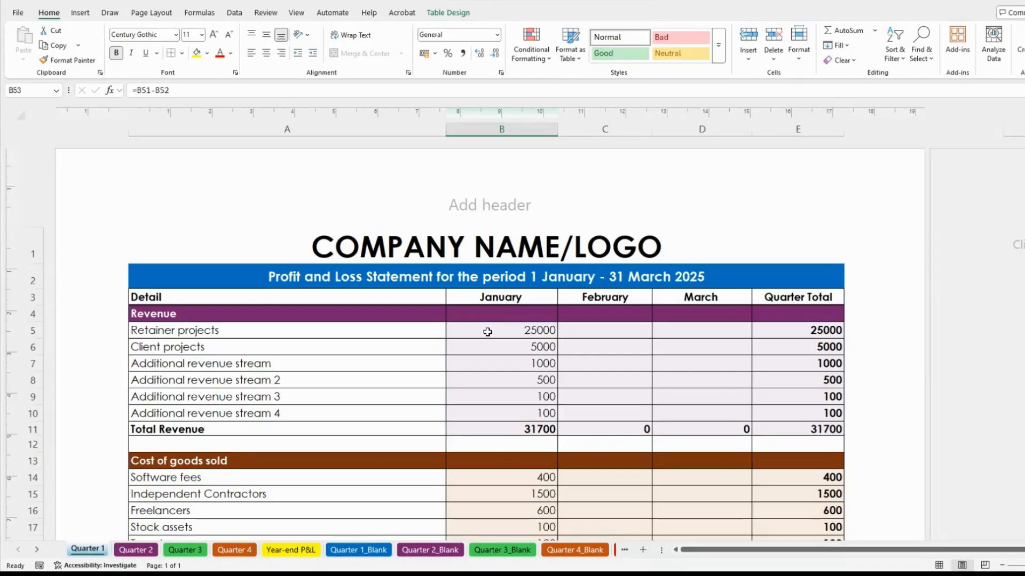
click(504, 363)
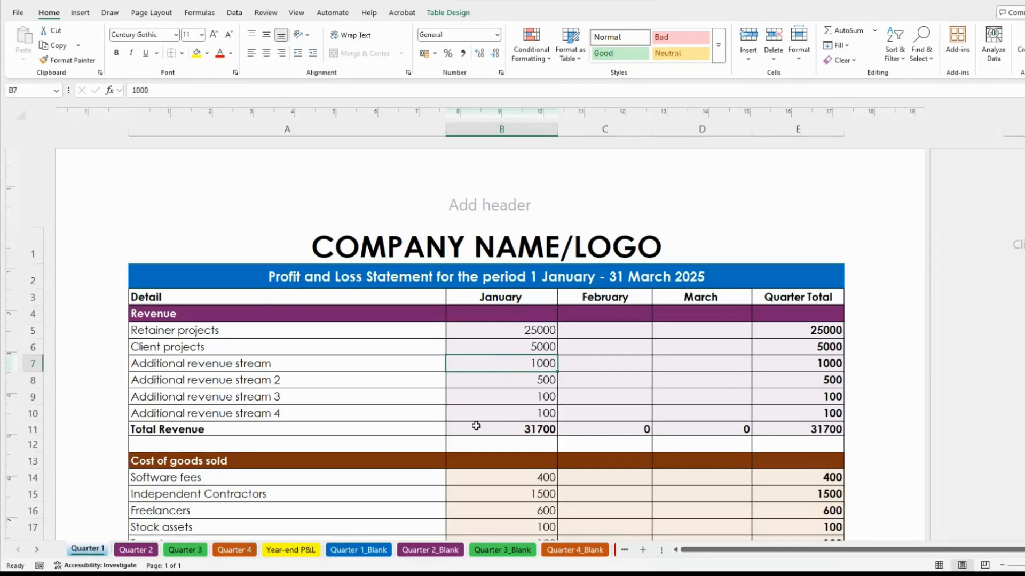
scroll(477, 426, down, 6)
scroll(496, 393, down, 7)
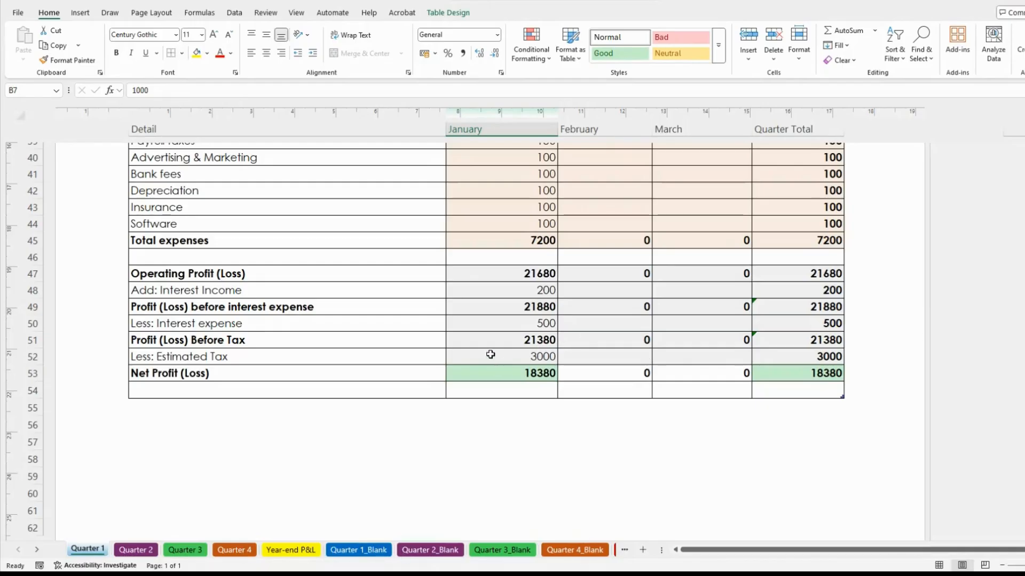
scroll(496, 274, up, 9)
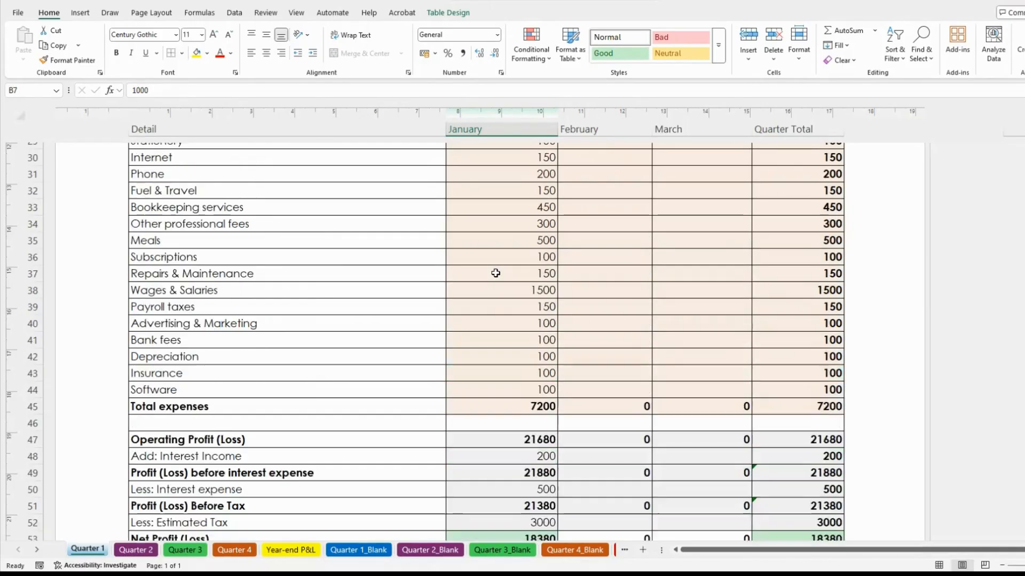
scroll(496, 273, up, 5)
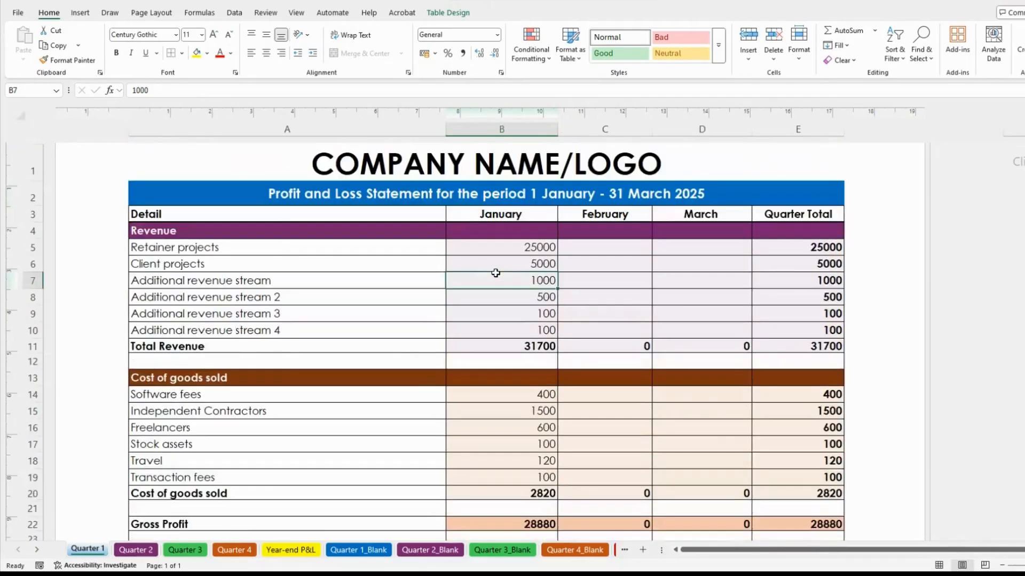